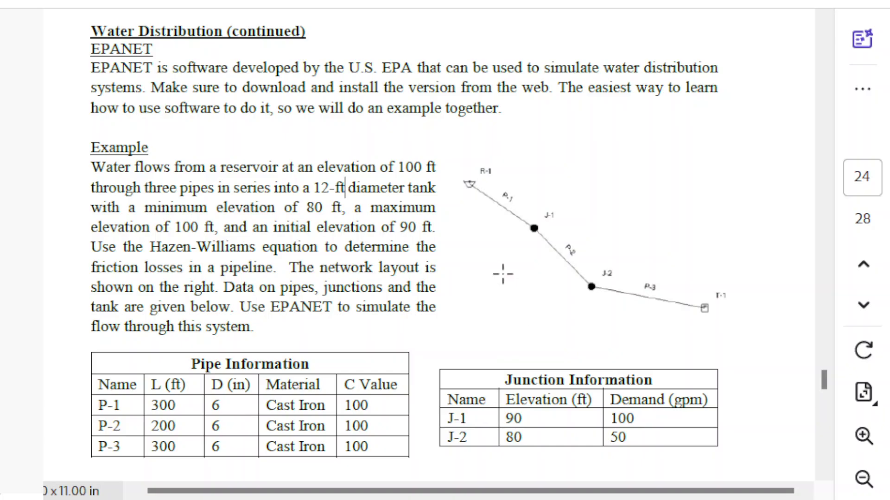
Step: Examine the junction elevations, demands and demand units in the example's Junction Information table
left_click_drag(504, 418, 611, 432)
left_click(618, 418)
left_click_drag(669, 399, 703, 400)
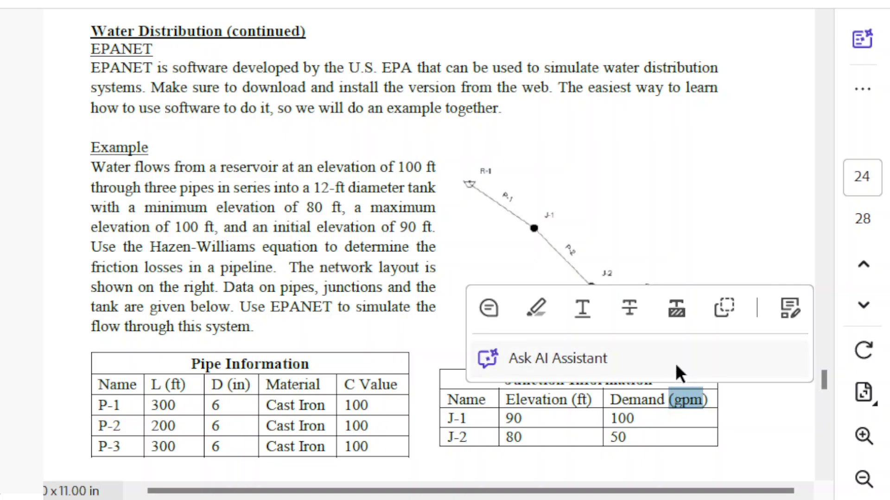
left_click(662, 394)
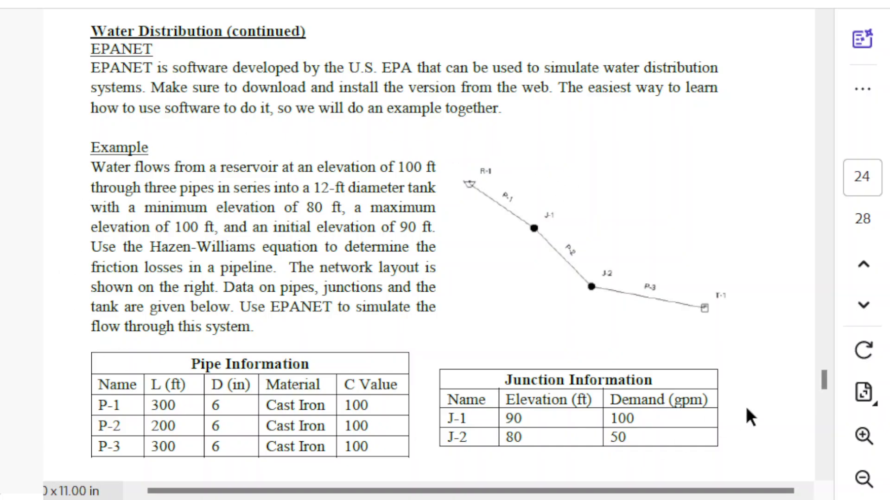
Step: Switch to EPANET and start a new, empty project
left_click(865, 393)
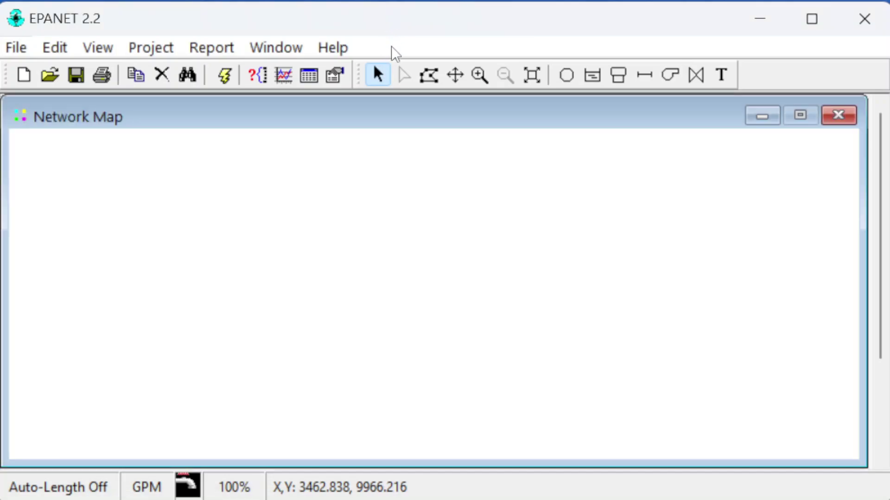
left_click(21, 50)
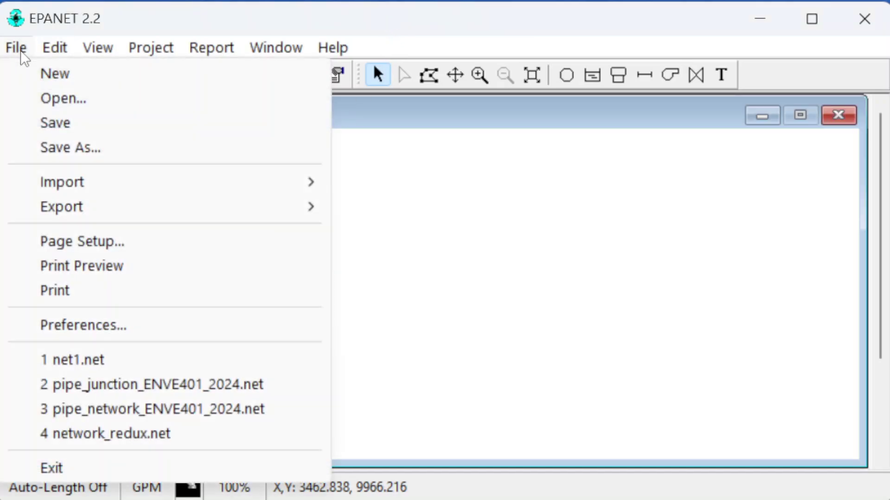
left_click(45, 110)
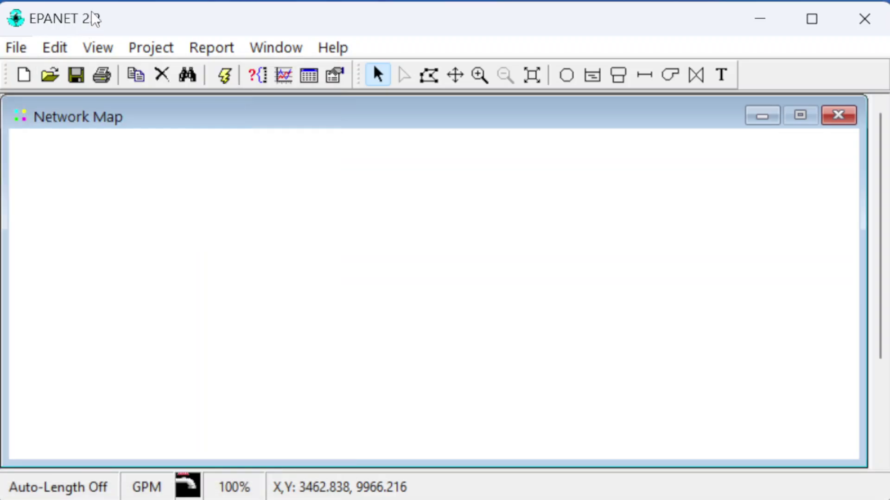
left_click(20, 51)
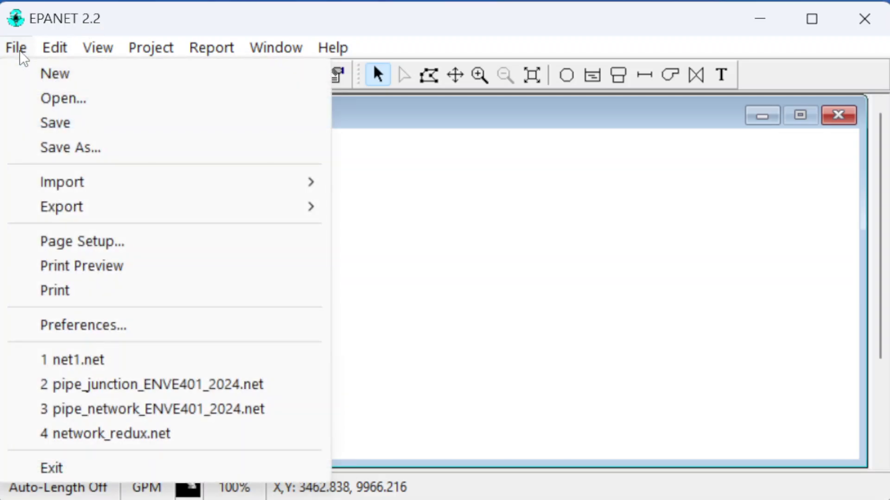
left_click(49, 73)
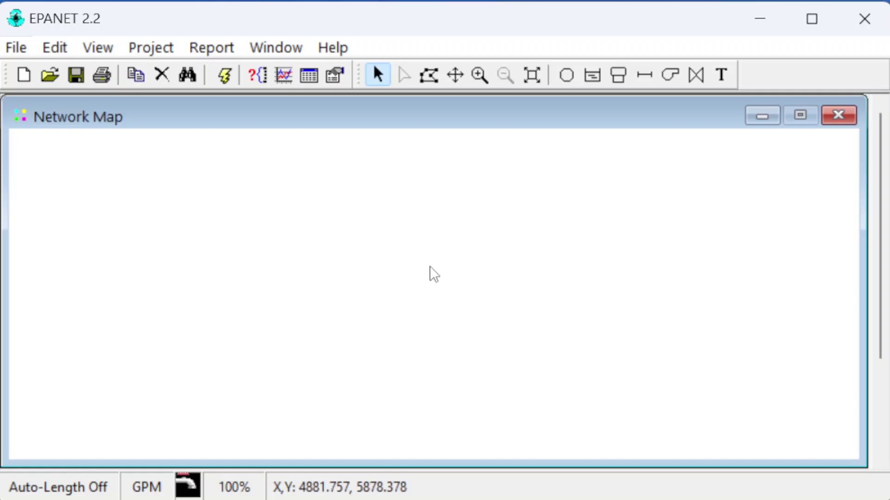
Step: Check that the project's hydraulics options use the H-W headloss formula and GPM flow units
left_click(593, 75)
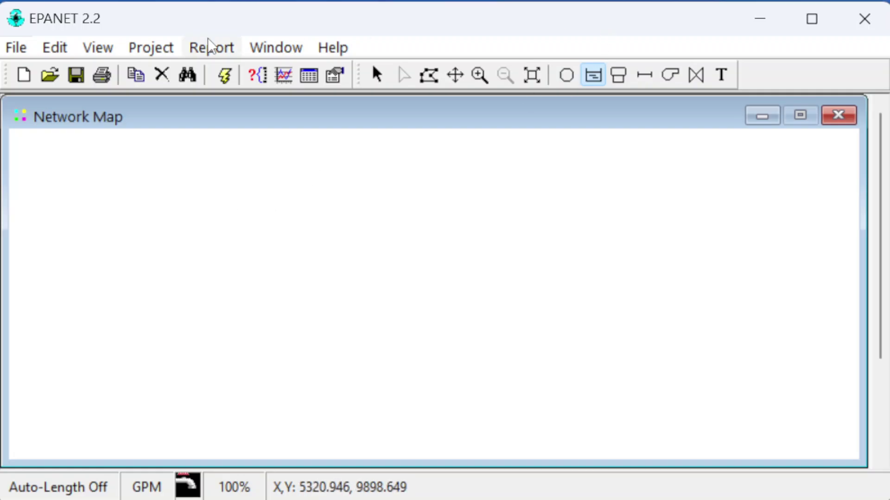
left_click(159, 47)
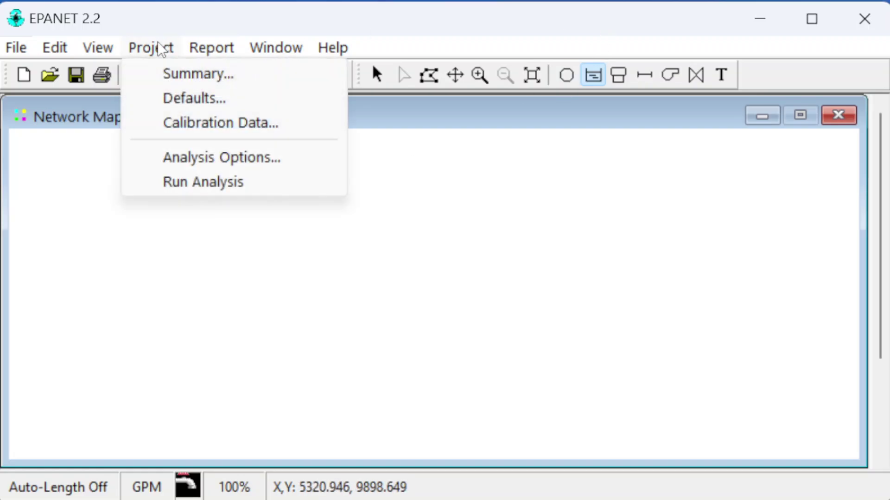
left_click(198, 158)
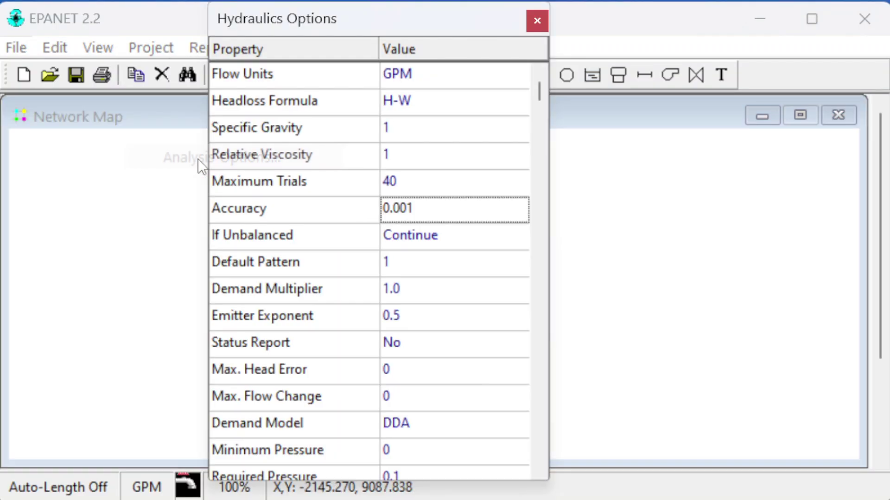
left_click(415, 107)
left_click(415, 107)
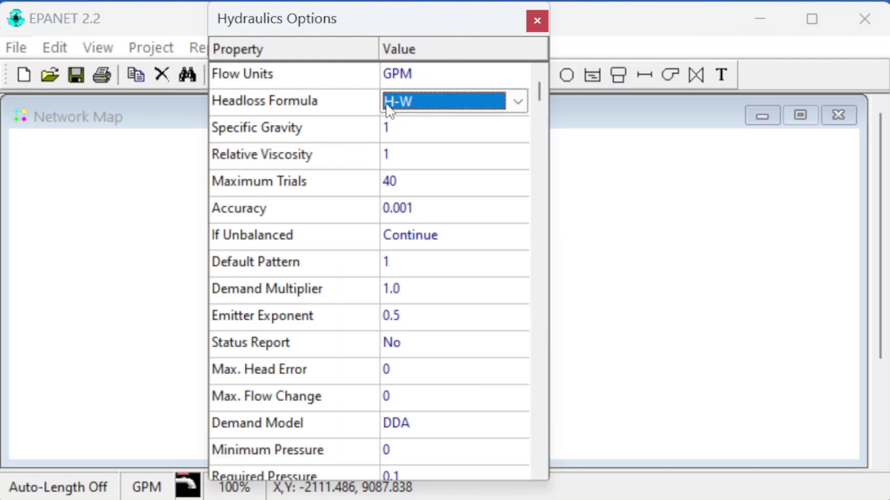
left_click(400, 83)
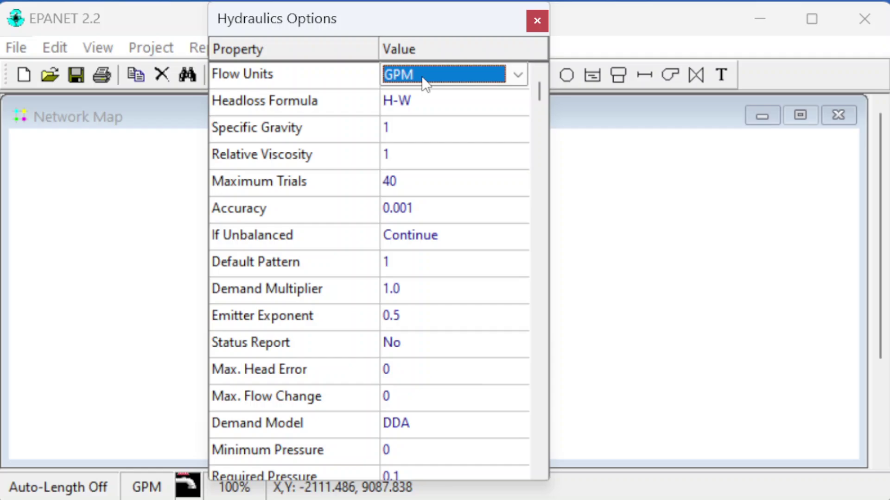
left_click(535, 21)
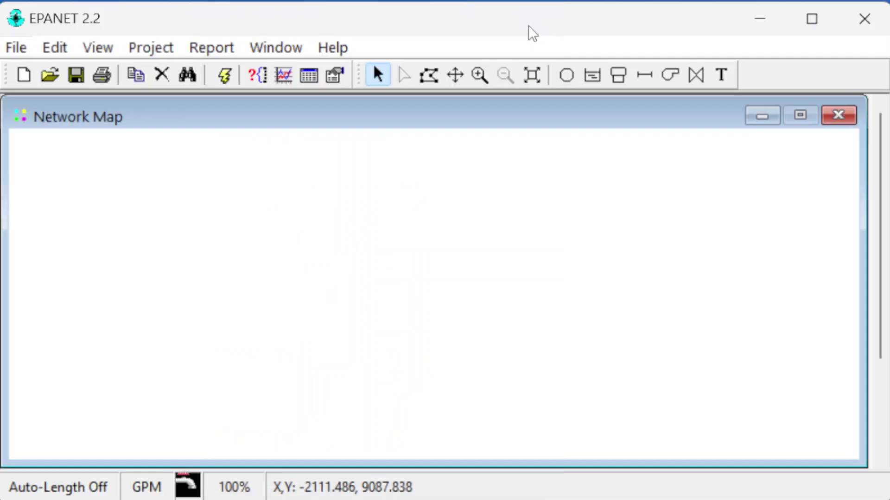
Step: Search the help index for "units" and look up the metric unit for pipe diameters
left_click(334, 51)
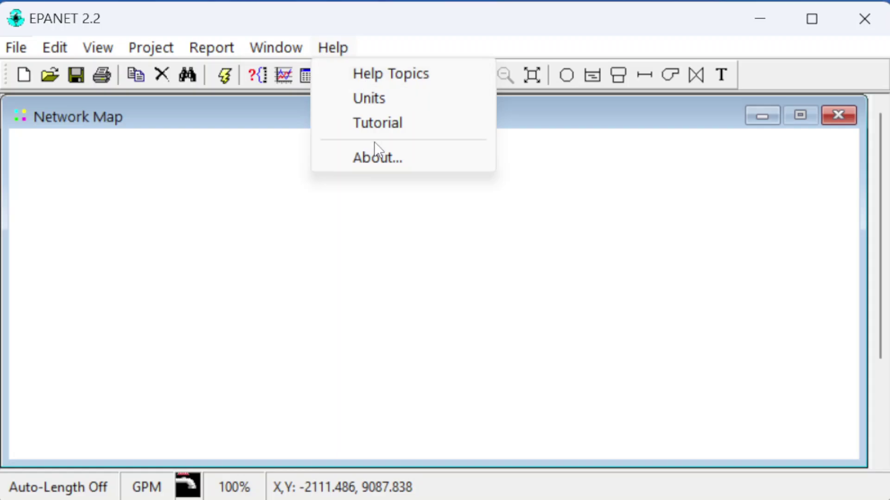
left_click(377, 74)
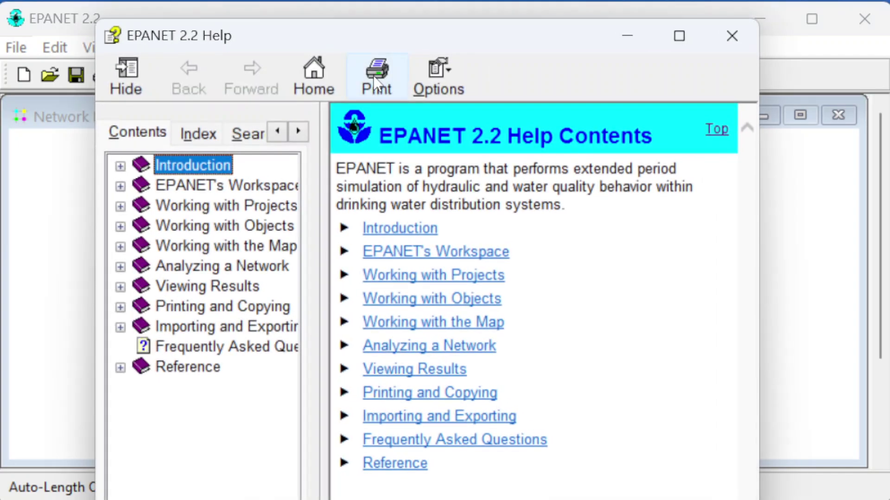
left_click_drag(395, 40, 376, 22)
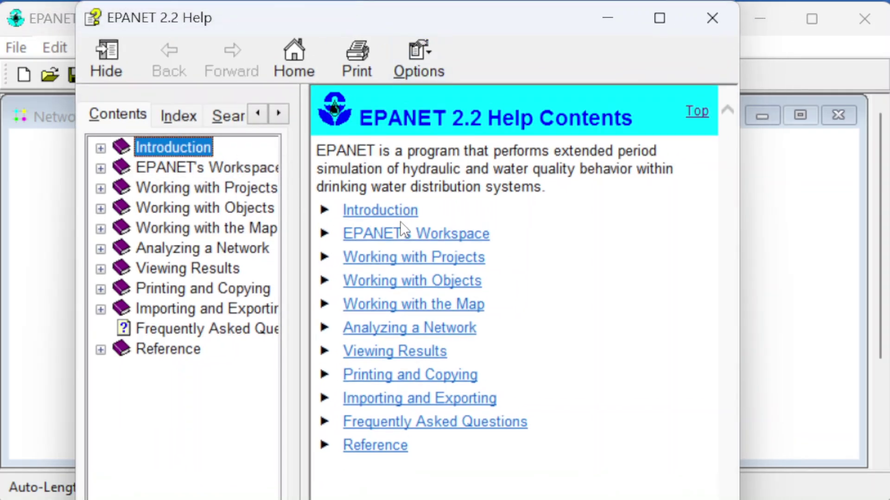
left_click(178, 115)
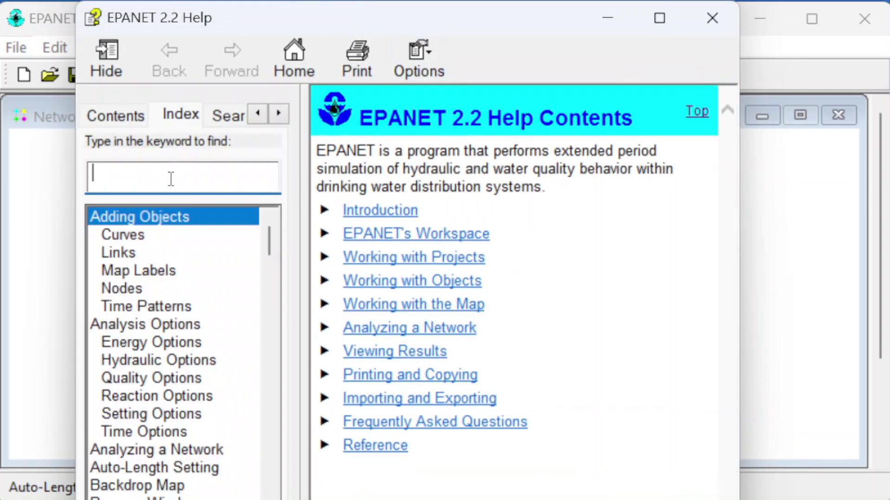
type("units")
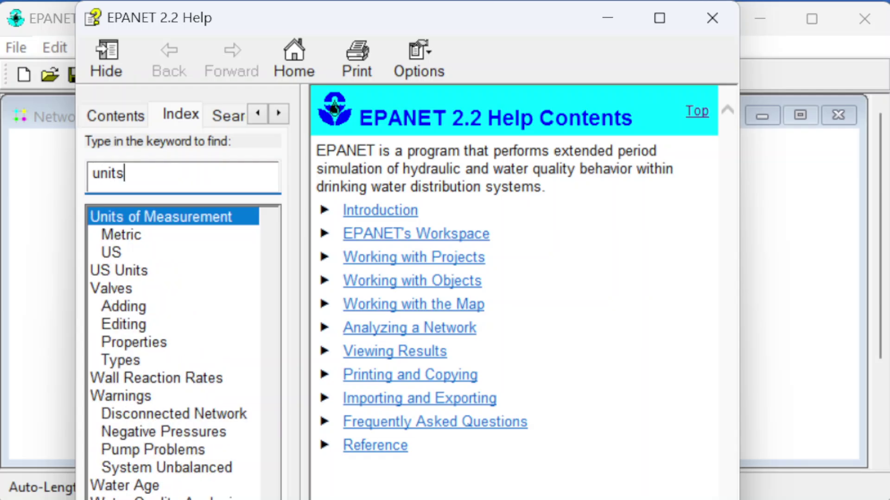
double_click(142, 236)
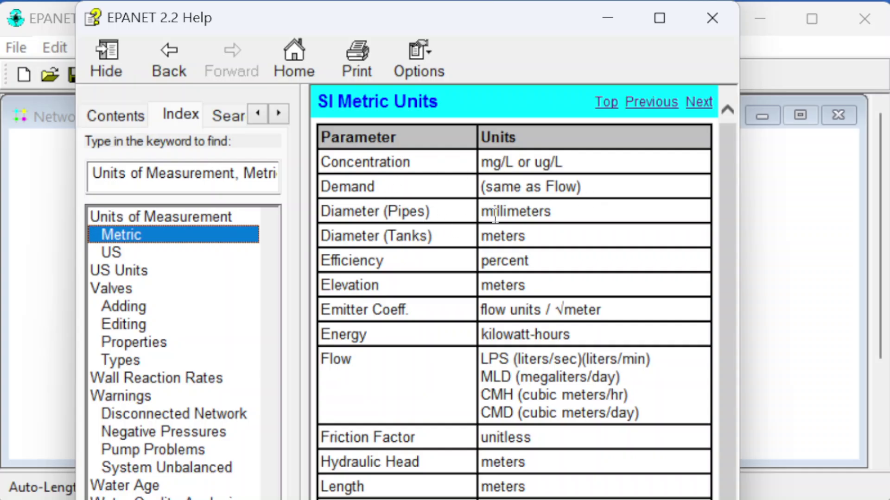
left_click_drag(484, 213, 552, 209)
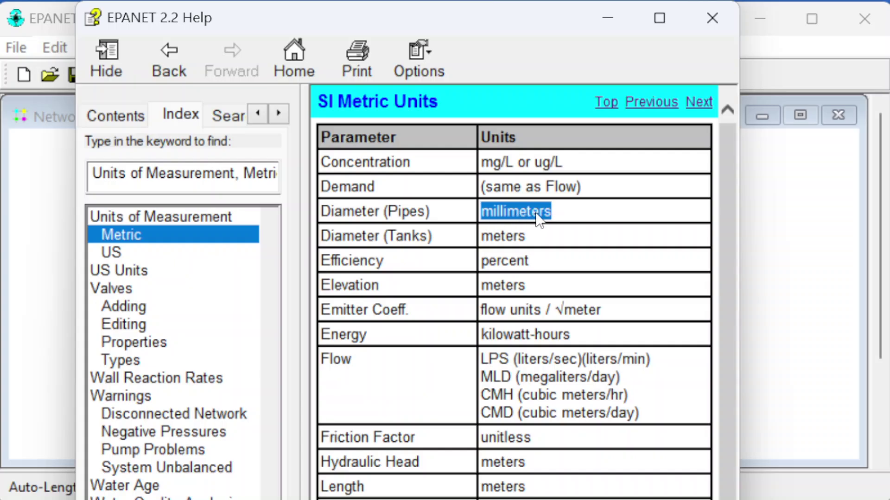
Step: Look up the US customary units for tank and pipe diameters, and close the help
left_click(146, 252)
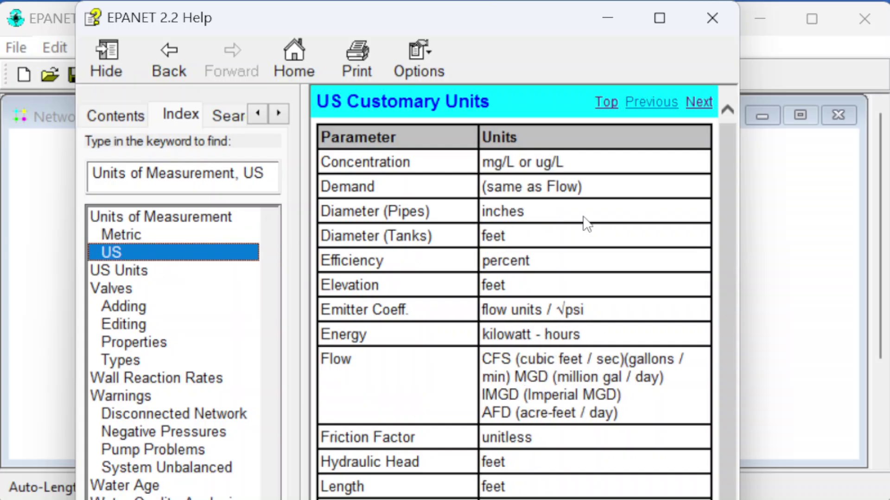
left_click_drag(520, 236, 459, 245)
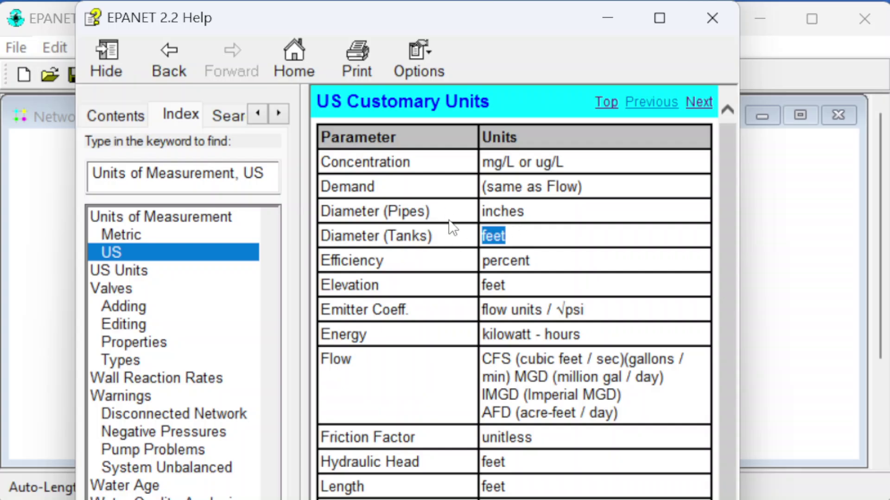
left_click_drag(524, 212, 457, 222)
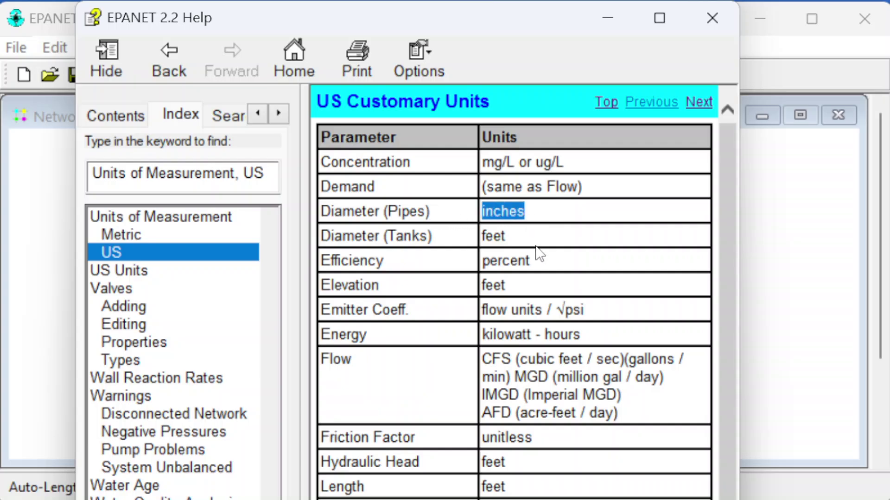
left_click(708, 13)
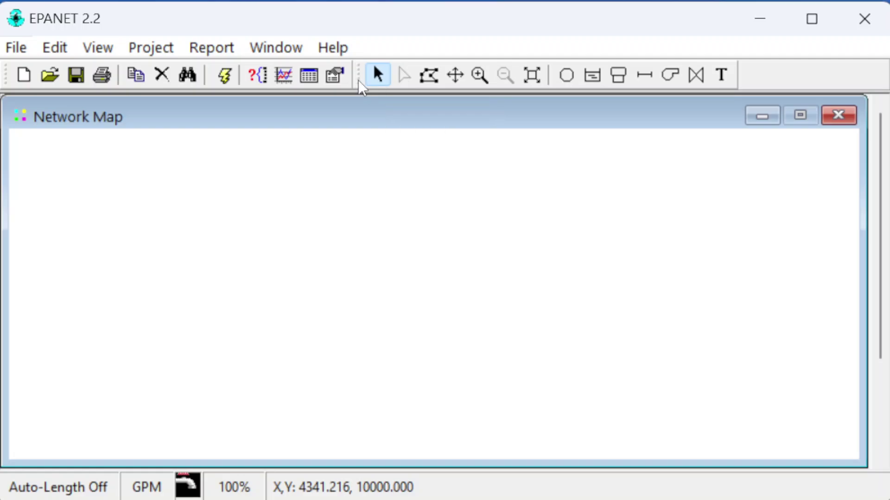
Step: Place a reservoir, two junctions and a tank on the network map, descending from upper left to lower right
left_click(591, 75)
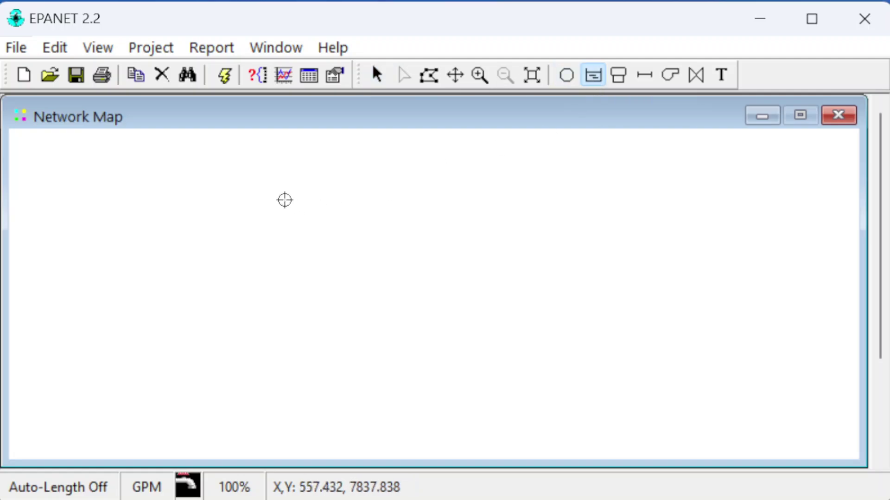
left_click(192, 196)
left_click(568, 76)
left_click(307, 247)
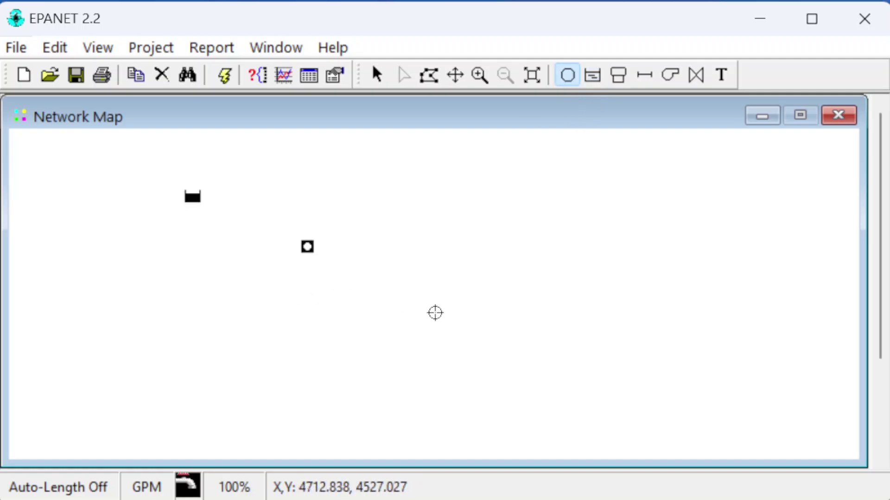
left_click(426, 328)
left_click(620, 77)
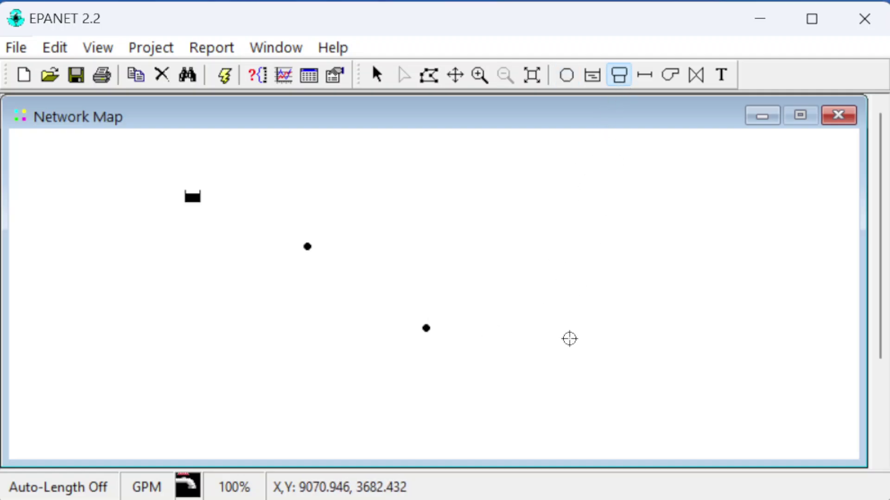
left_click(570, 343)
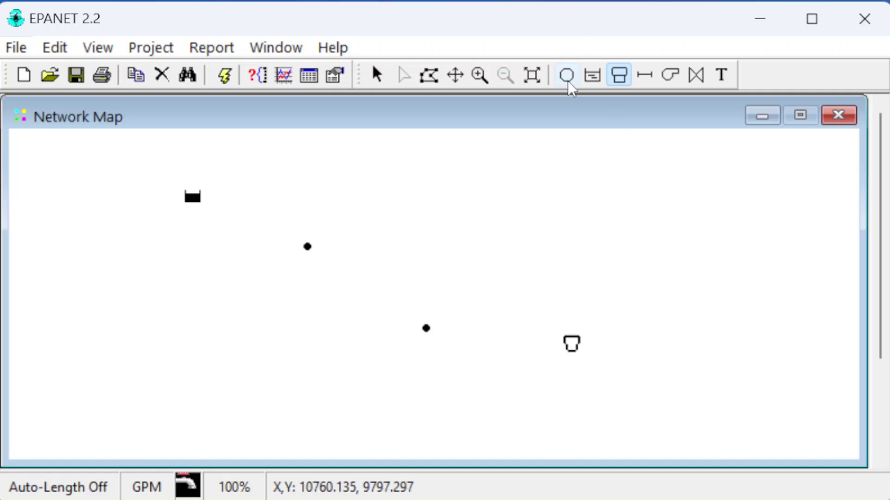
Step: Connect the reservoir, the two junctions and the tank in series with three pipes
left_click(644, 78)
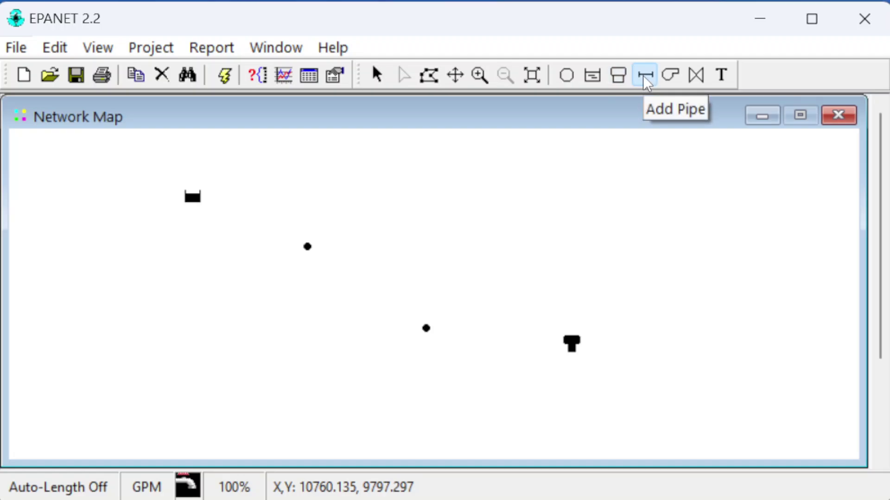
left_click(192, 197)
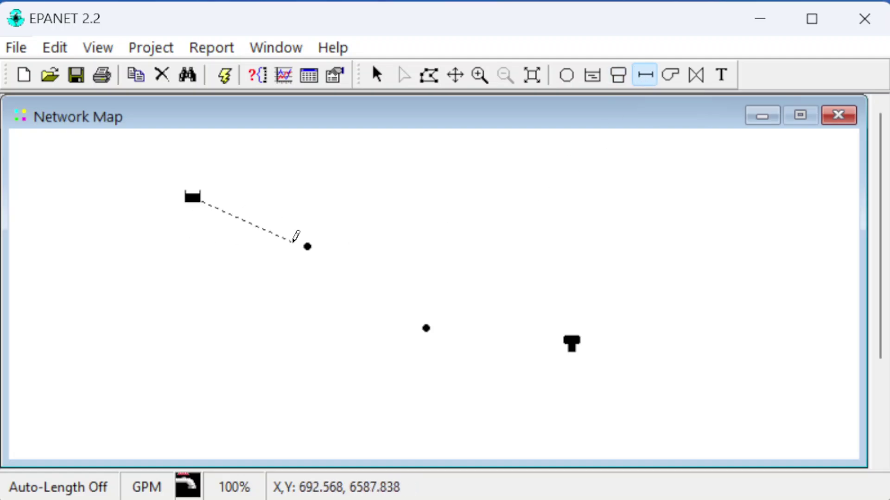
left_click(307, 246)
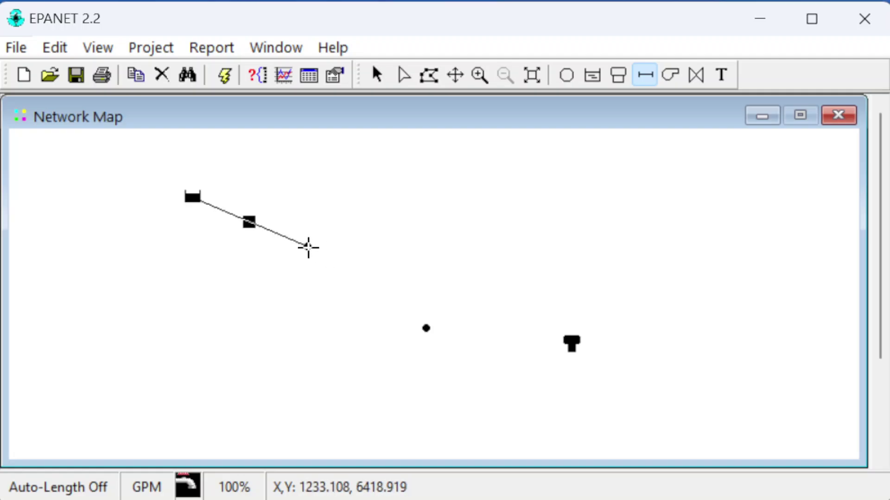
left_click(308, 246)
left_click(425, 328)
left_click(425, 328)
left_click(571, 341)
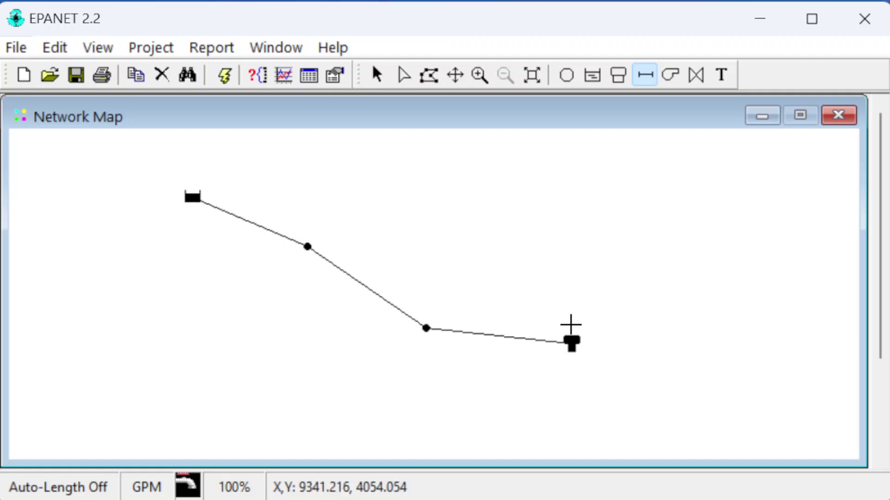
Step: Set the reservoir's ID to Reservoir and its total head to 100
left_click(377, 75)
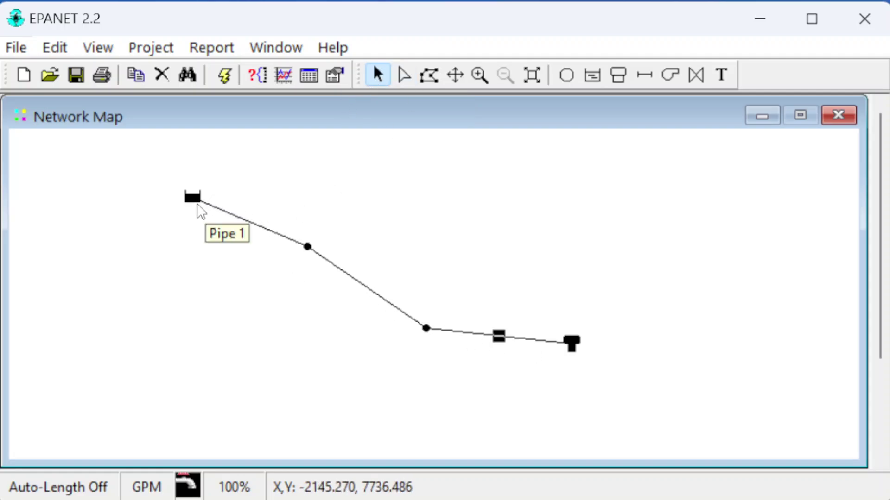
double_click(193, 198)
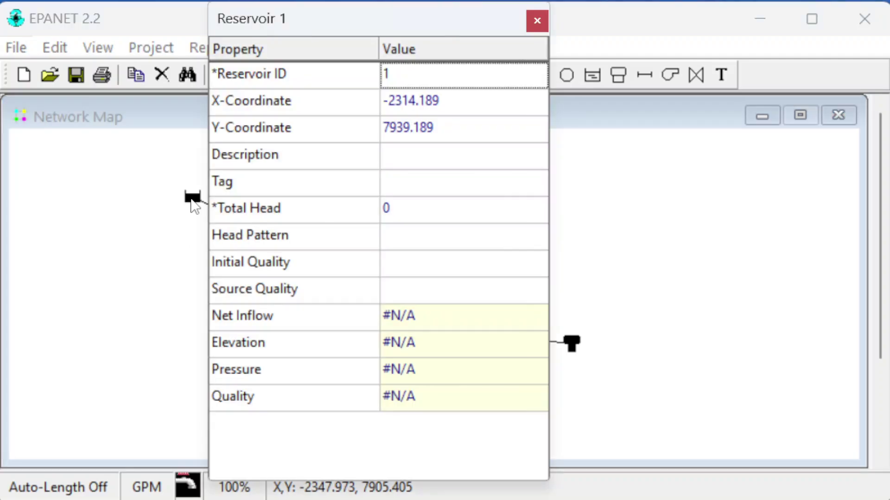
left_click(406, 76)
type("Reservoir")
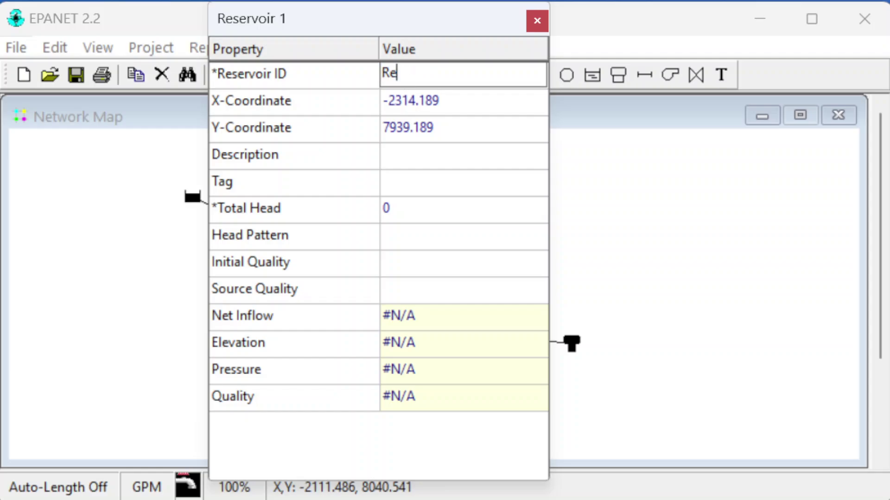
left_click(414, 150)
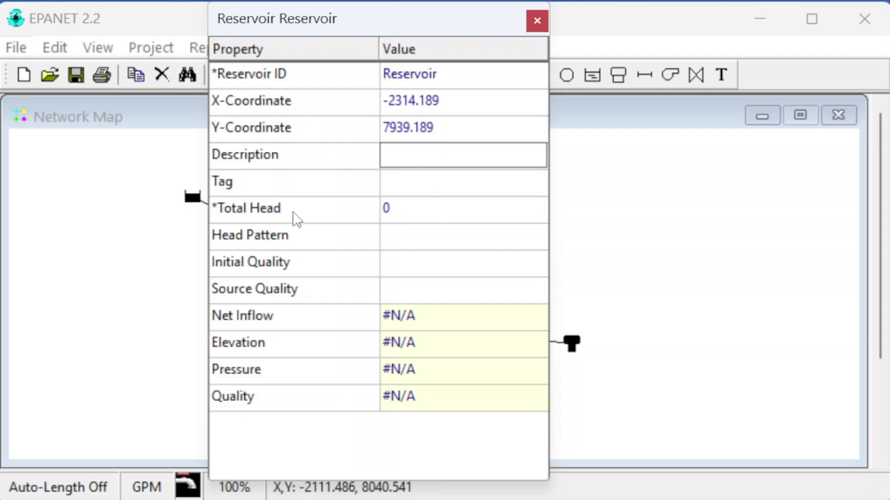
left_click(405, 211)
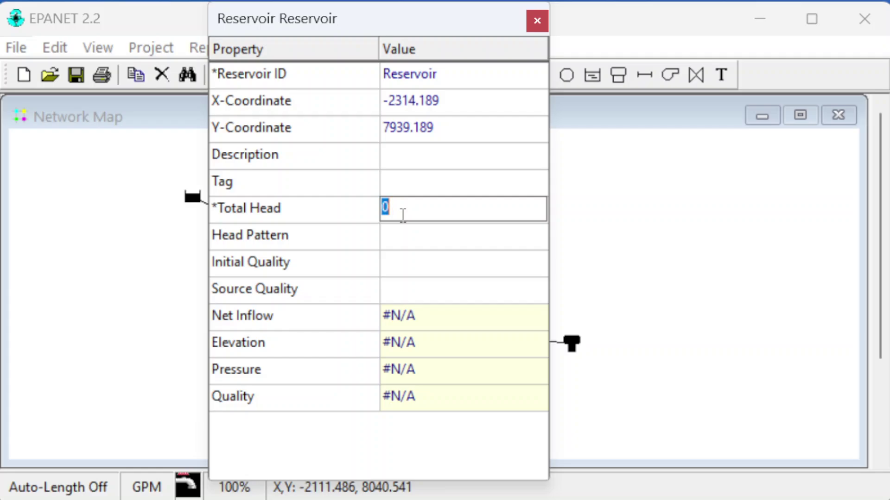
type("100")
key("Return")
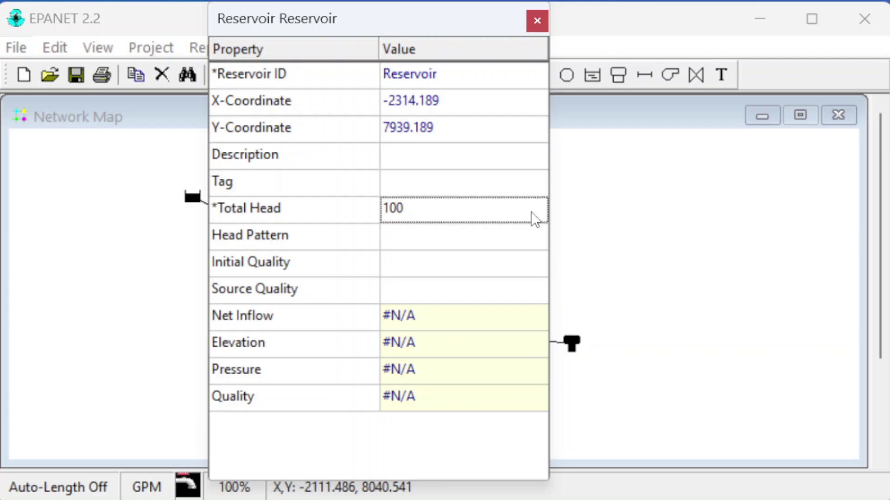
left_click(536, 20)
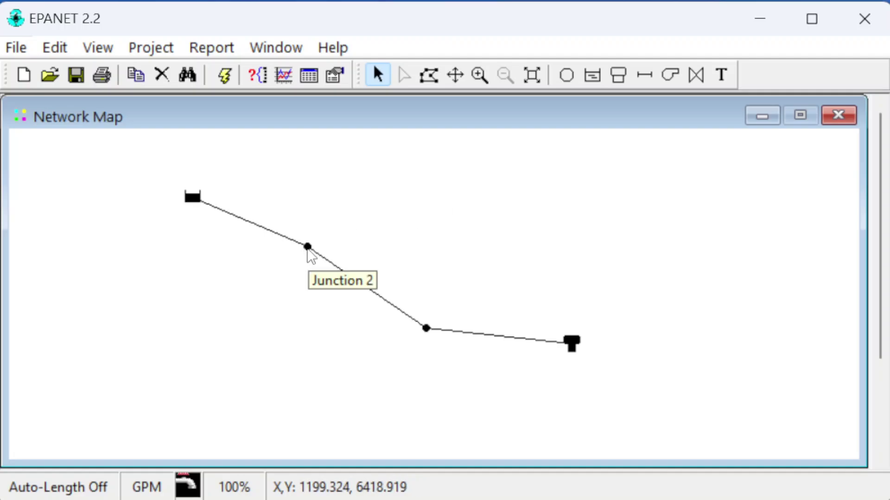
Step: Give the junction nearest the reservoir an elevation of 90 and the ID J-1
double_click(307, 248)
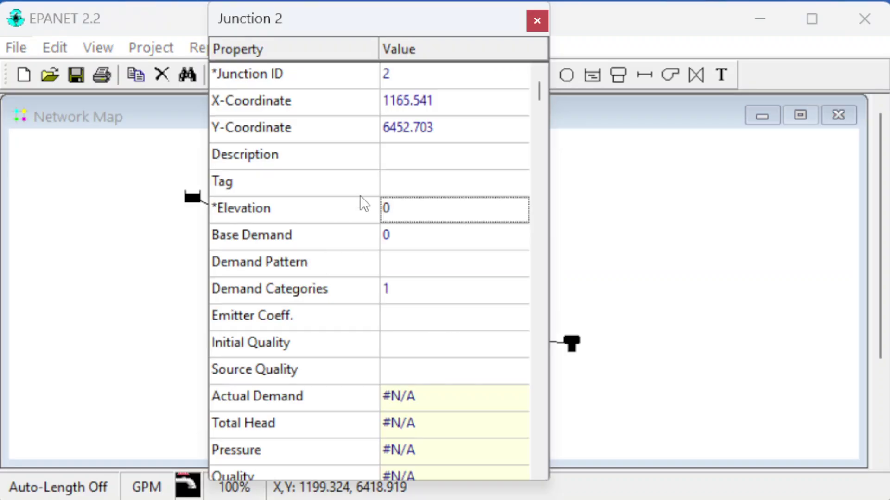
left_click(404, 206)
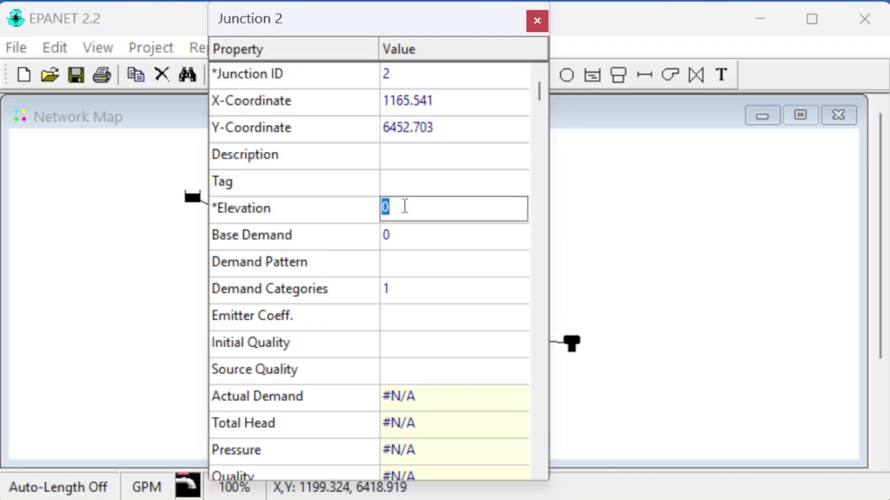
type("90")
left_click(416, 77)
type("J-1")
key("Return")
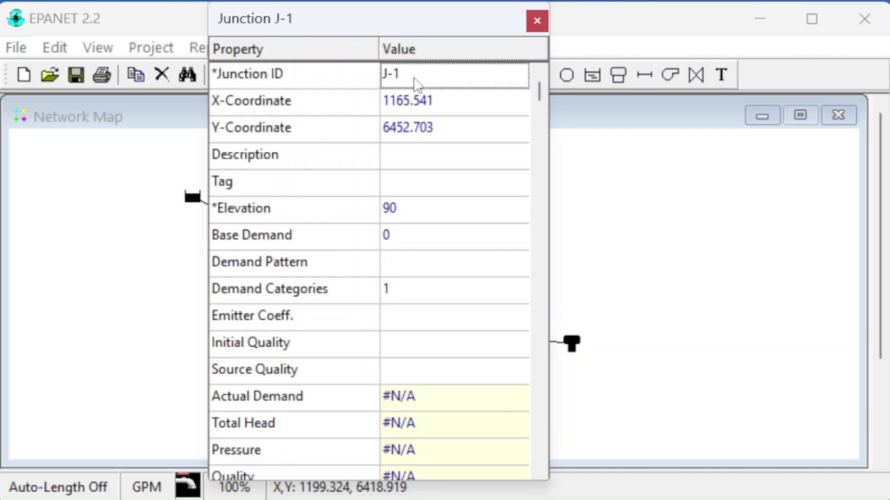
Step: Set the base demand of junction J-1 to 100 and close its properties
left_click(416, 238)
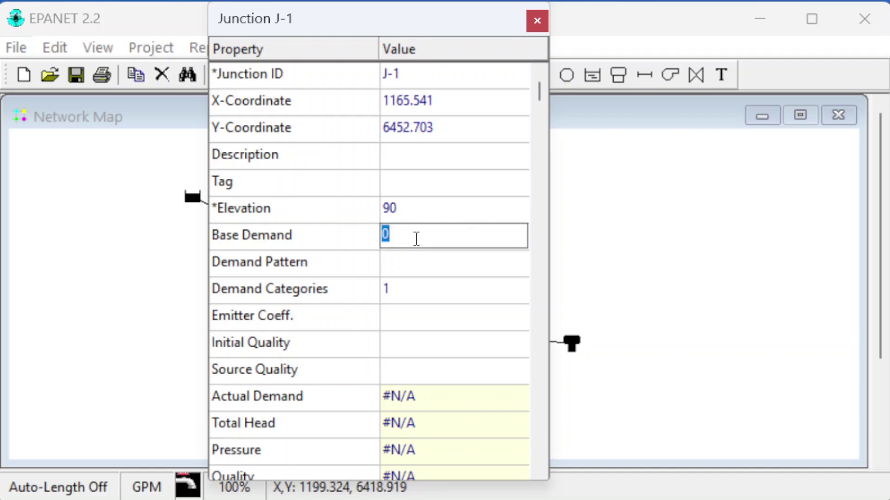
type("100")
key("Return")
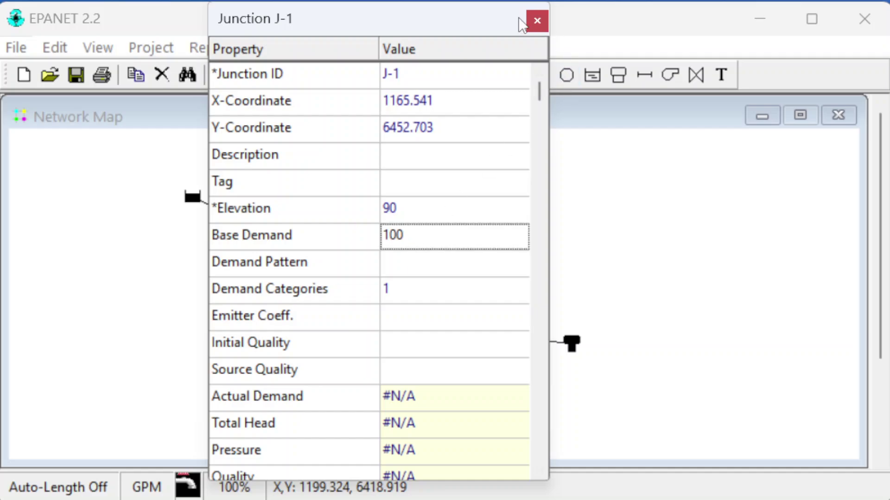
left_click(537, 20)
Step: Open the properties of the junction nearest the tank and set its ID to J-2
double_click(425, 329)
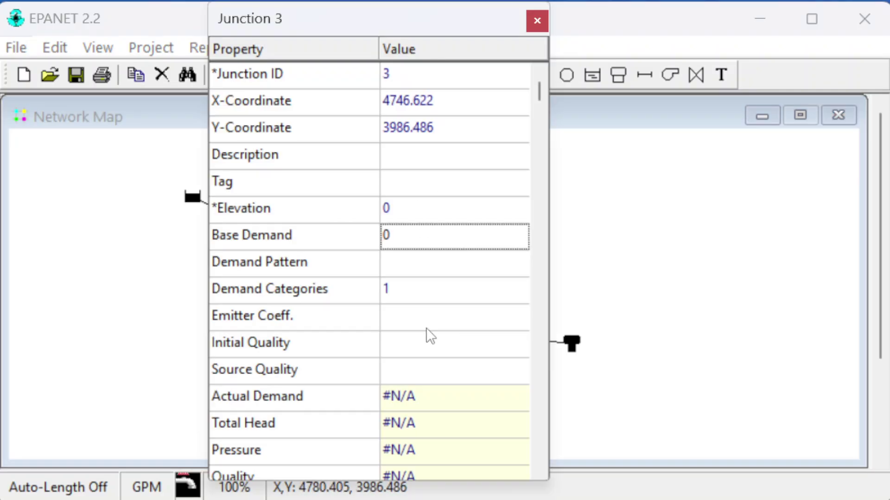
left_click(417, 83)
left_click(417, 83)
type("J-2")
key("Return")
Step: Set junction J-2's elevation to 80 and its base demand to 50, and close its properties
key("Down")
key("Down")
key("Down")
key("Down")
key("Down")
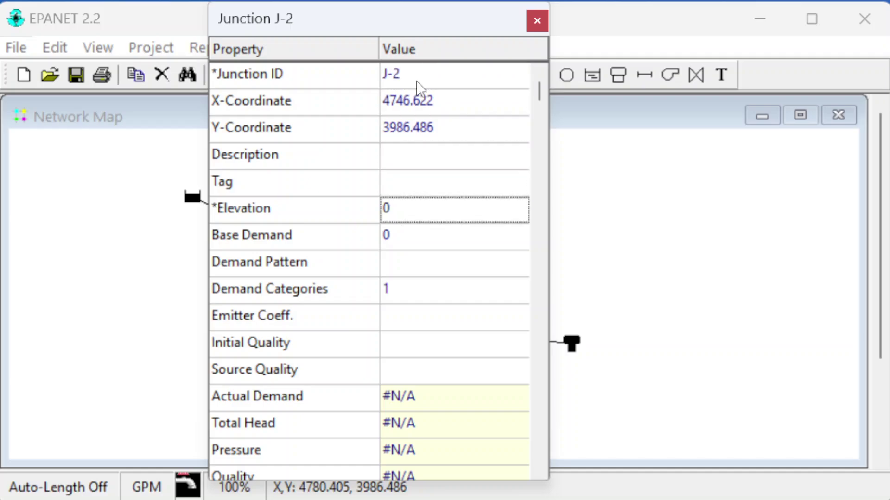
type("80")
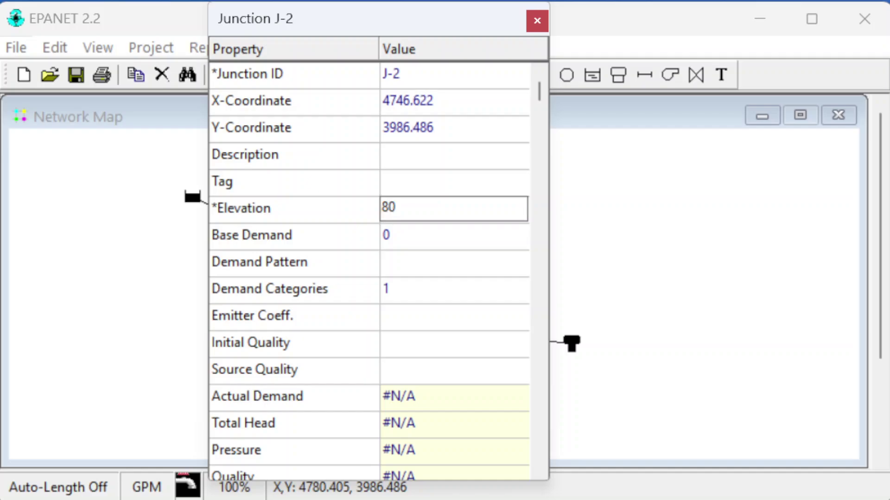
key("Down")
type("50")
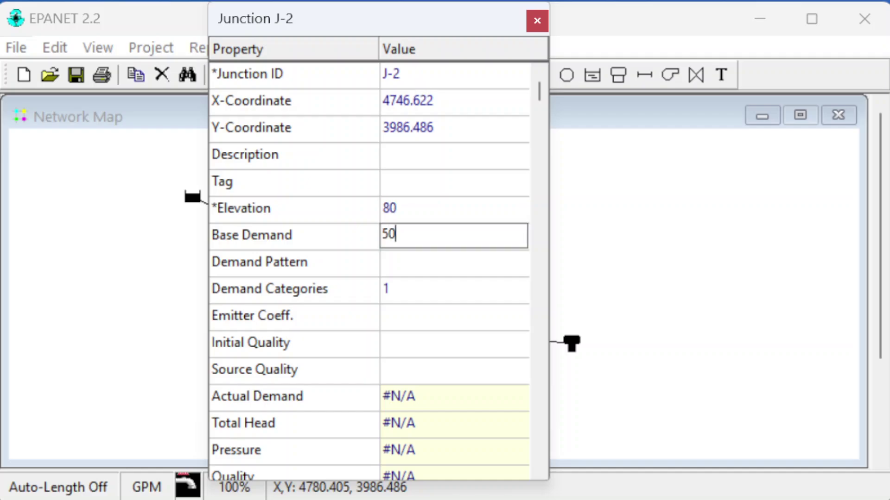
key("Down")
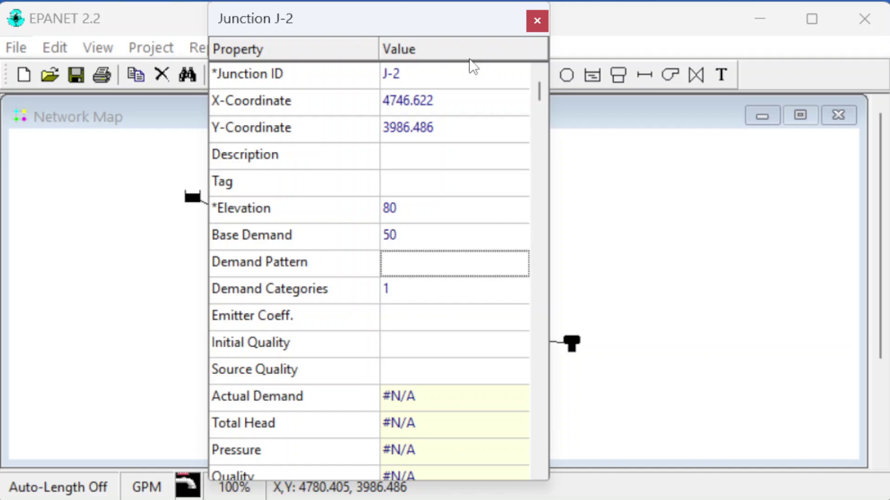
left_click(546, 26)
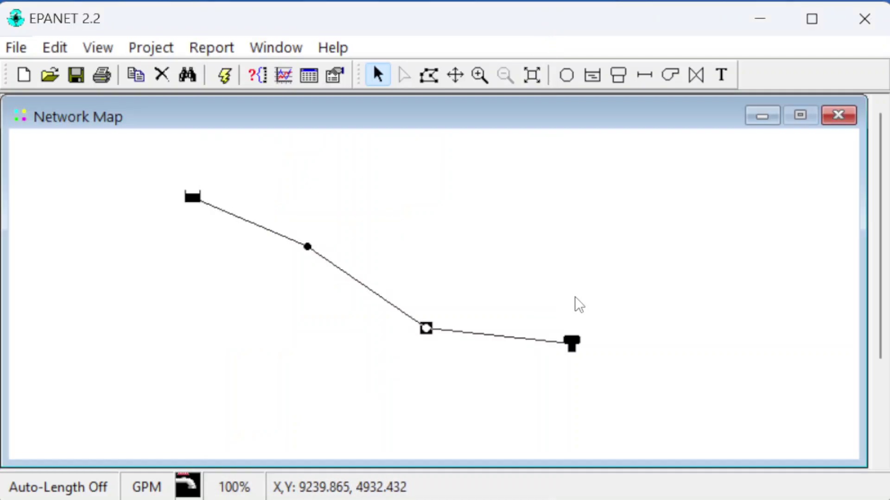
Step: Open the tank's properties and set its ID to Tank
double_click(573, 346)
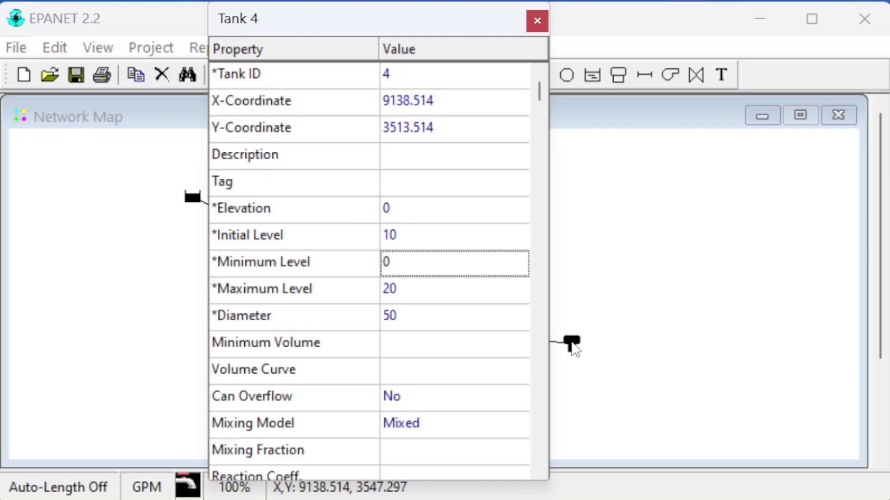
left_click(423, 80)
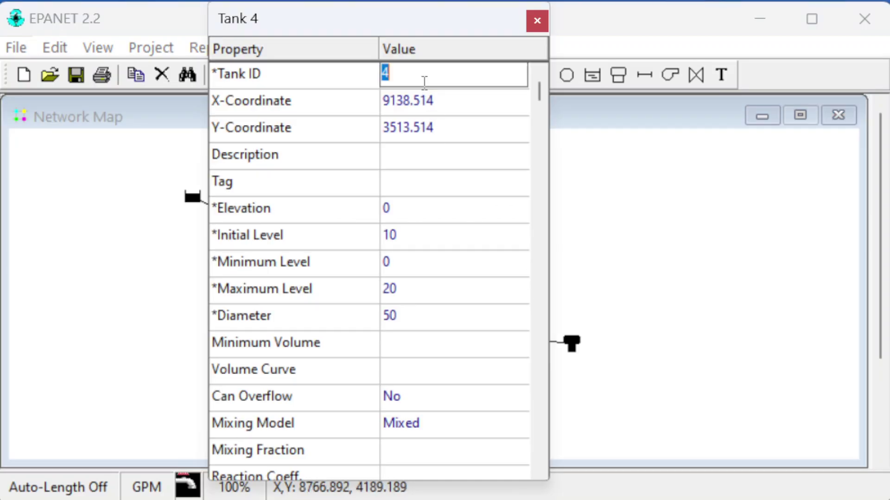
type("Tank")
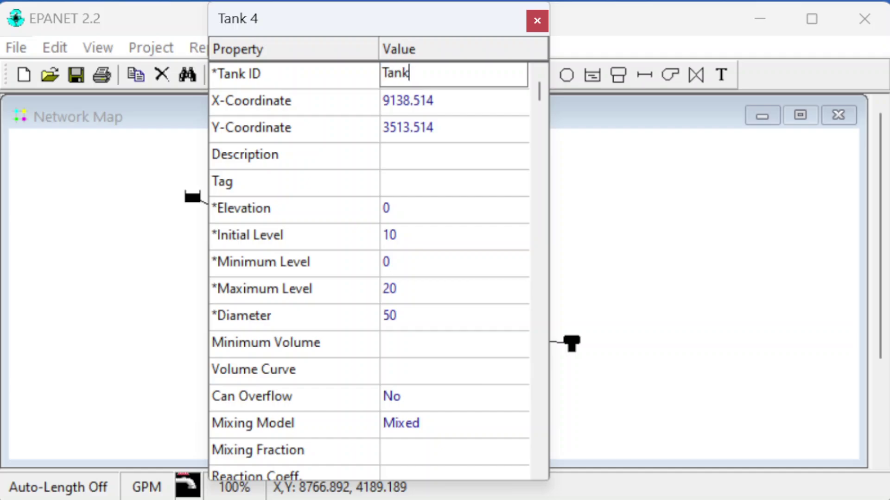
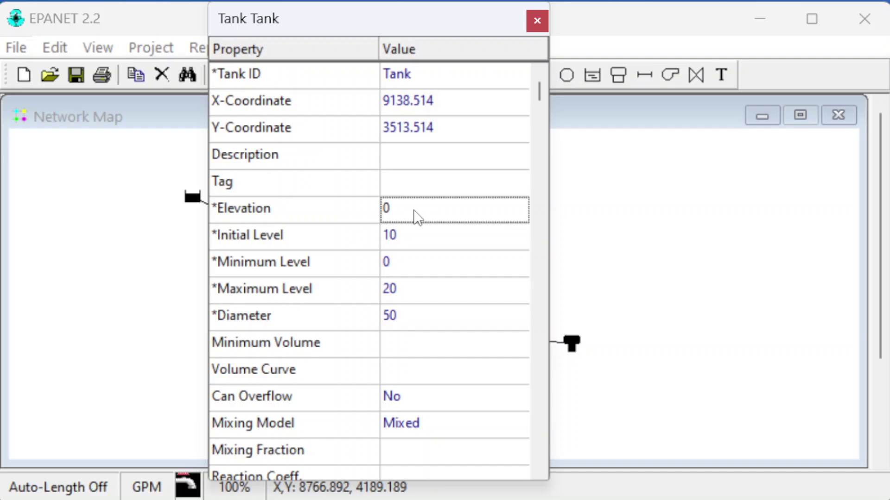
Step: Set the tank's minimum level to 80, maximum level to 100 and initial level to 90
left_click(404, 266)
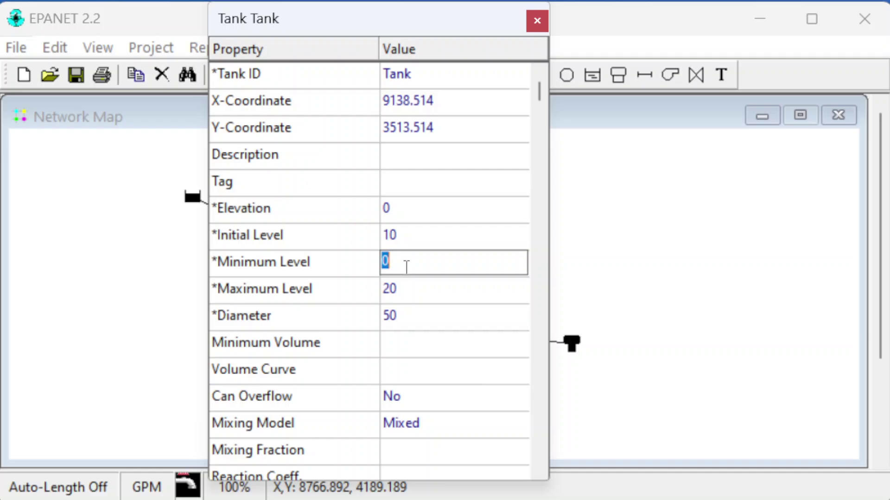
type("80")
key("Return")
type("100")
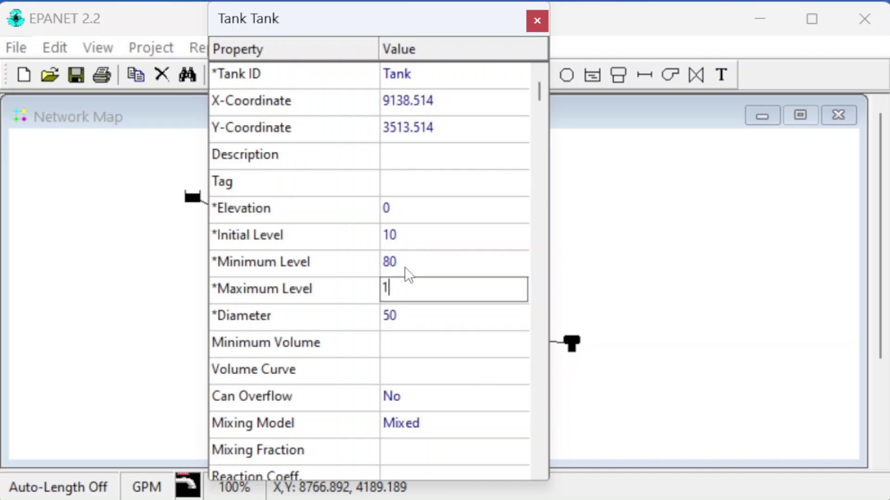
key("Up")
key("Up")
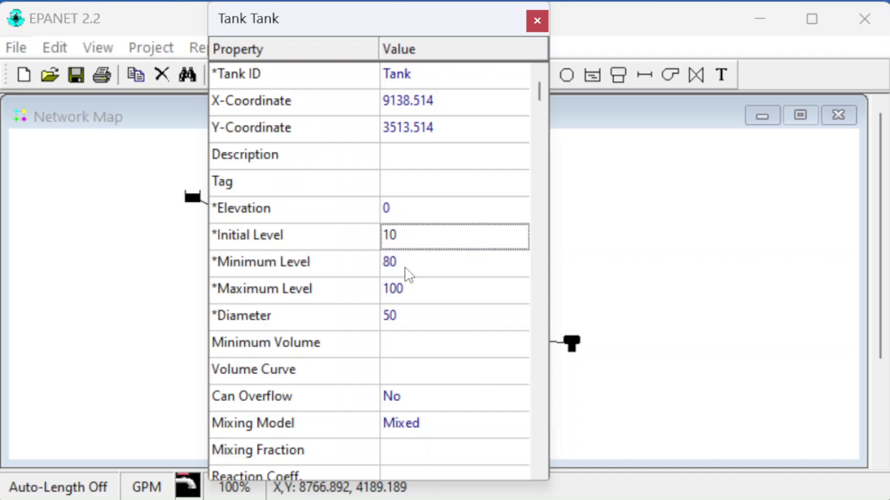
type("90")
key("Return")
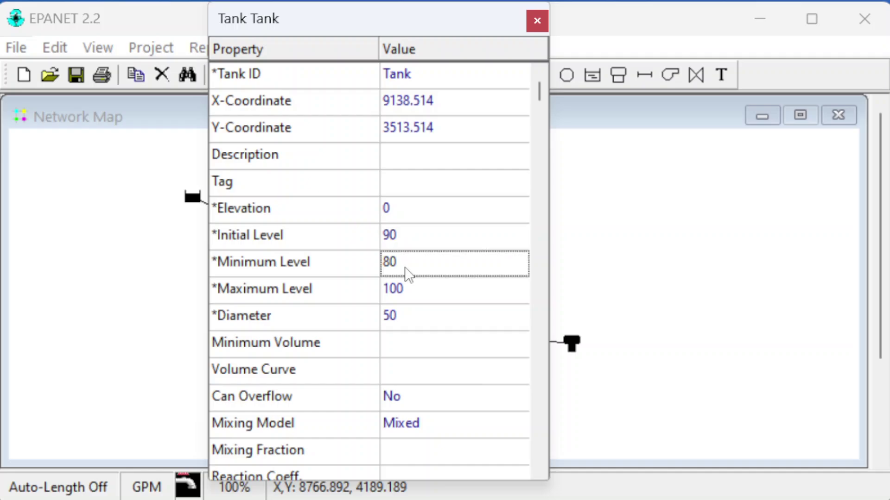
key("Up")
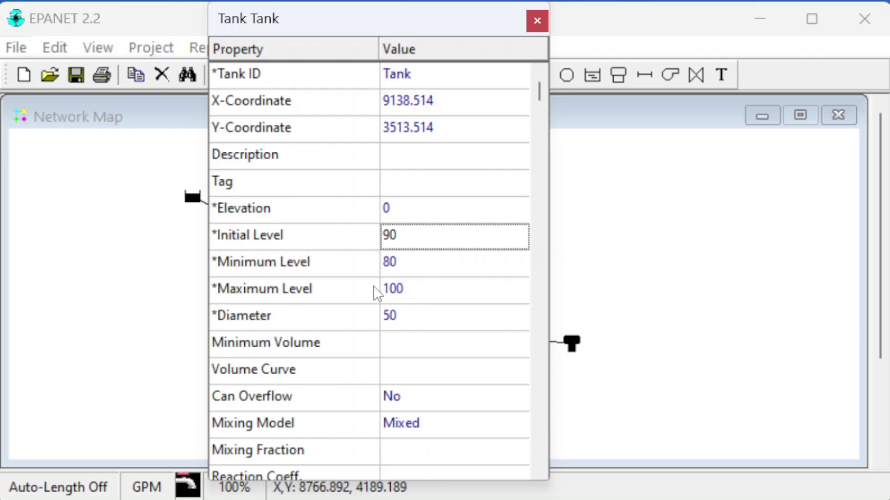
Step: Set the tank's diameter to 12 and close its properties
left_click(419, 315)
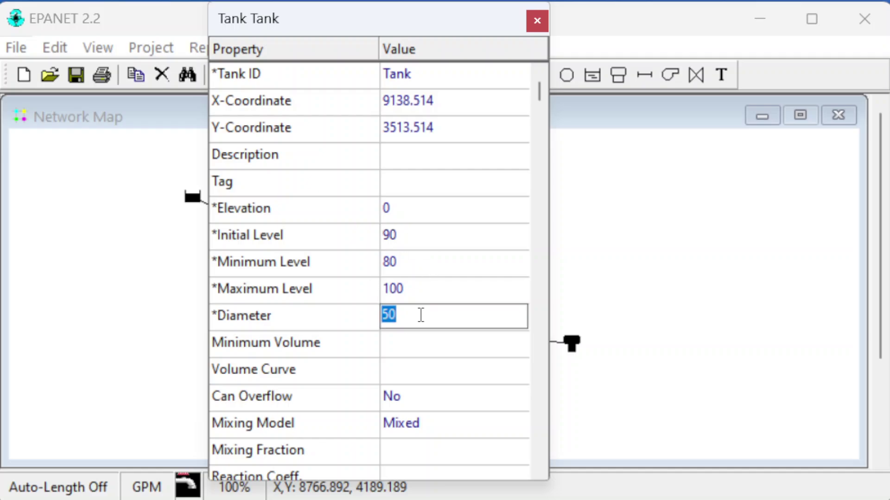
type("12")
key("Return")
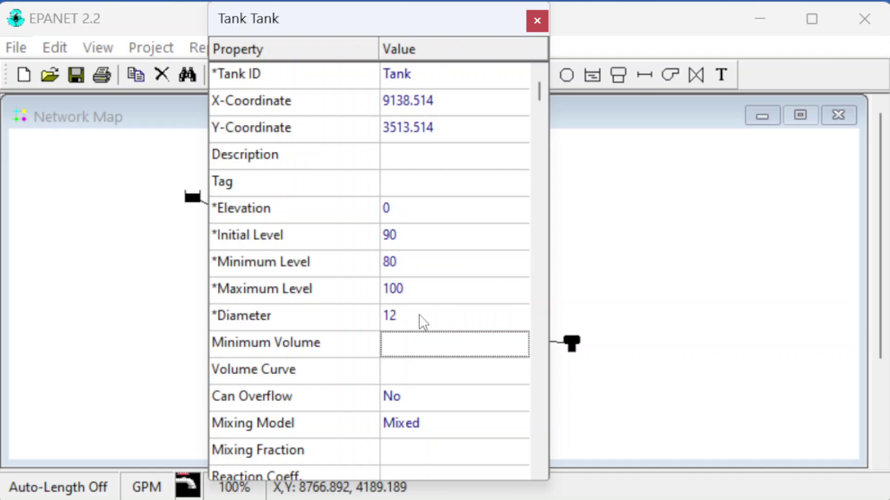
left_click(418, 315)
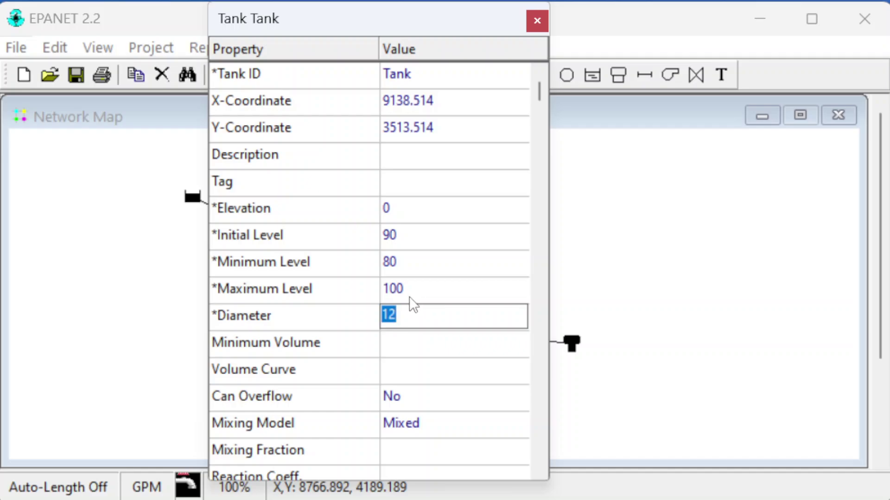
left_click(388, 351)
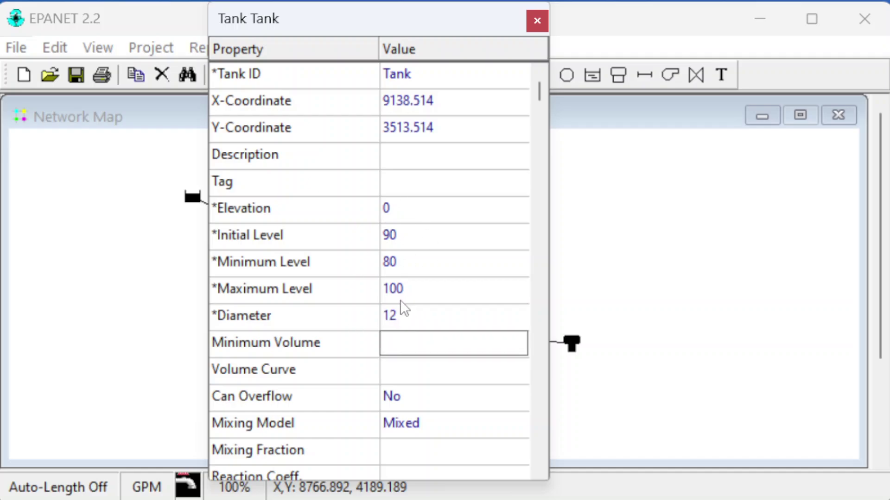
left_click(537, 21)
Step: Open the properties of the pipe between the reservoir and J-1 and set its ID to P-1
double_click(250, 223)
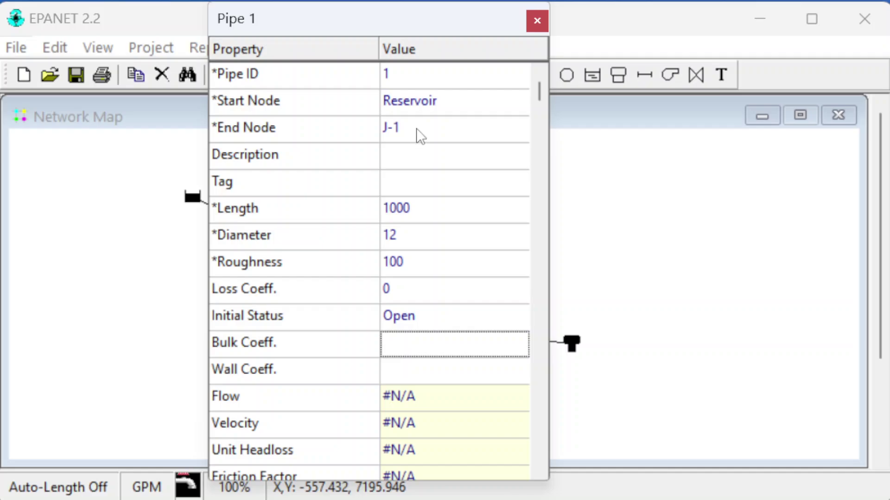
left_click(414, 79)
type("P-1")
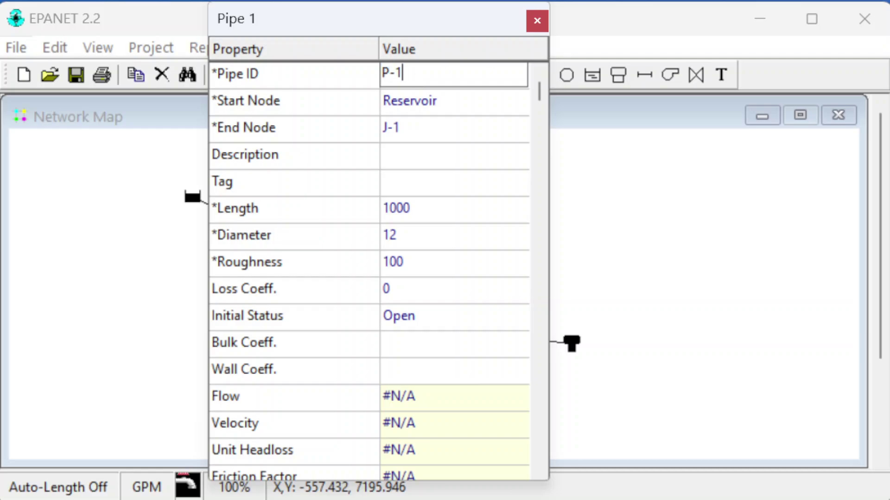
key("Return")
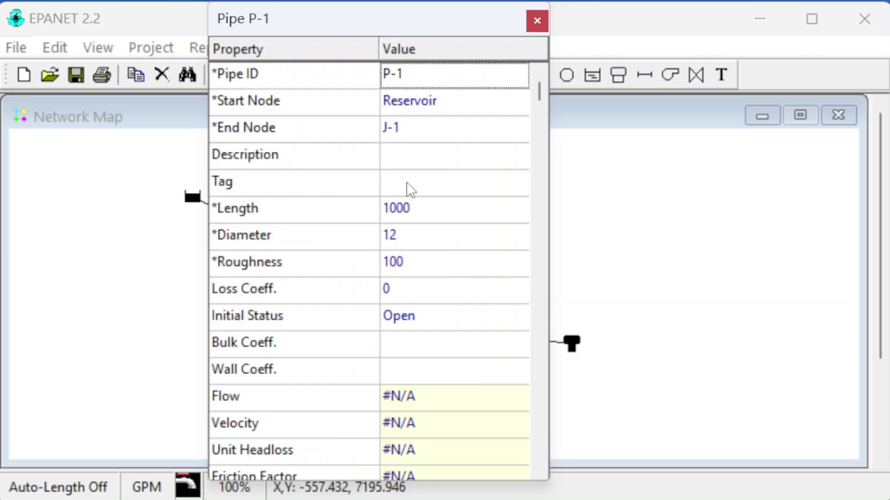
Step: Set pipe P-1's length to 300 and its diameter to 6, and close its properties
left_click(419, 213)
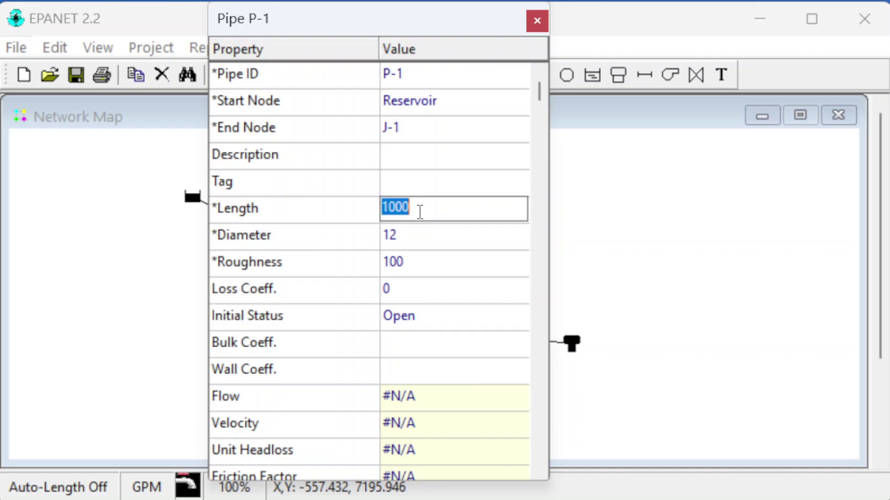
type("300")
key("Return")
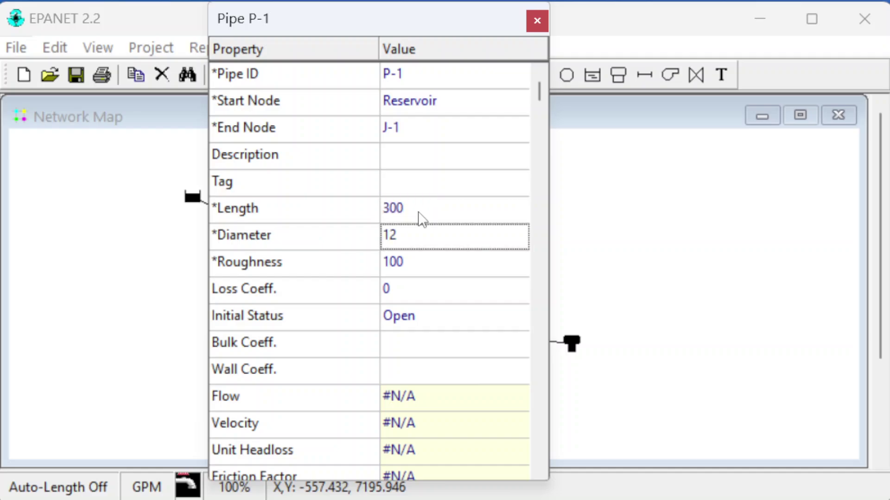
type("6")
key("Return")
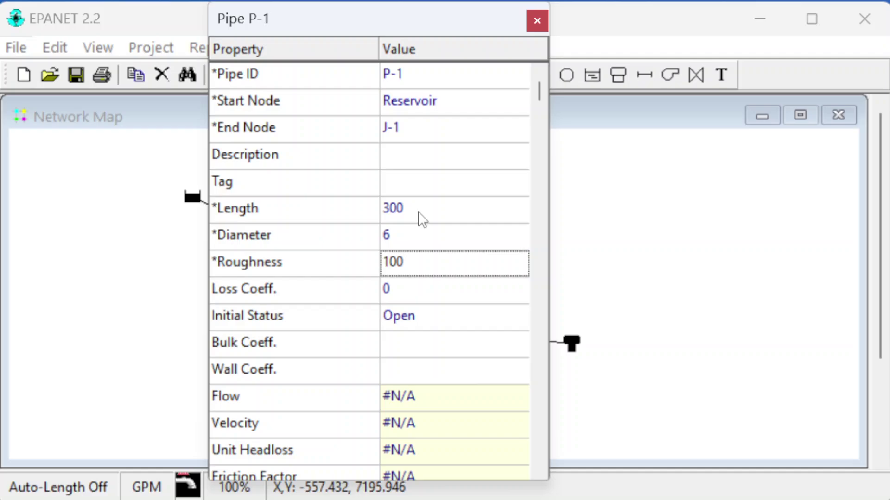
key("Down")
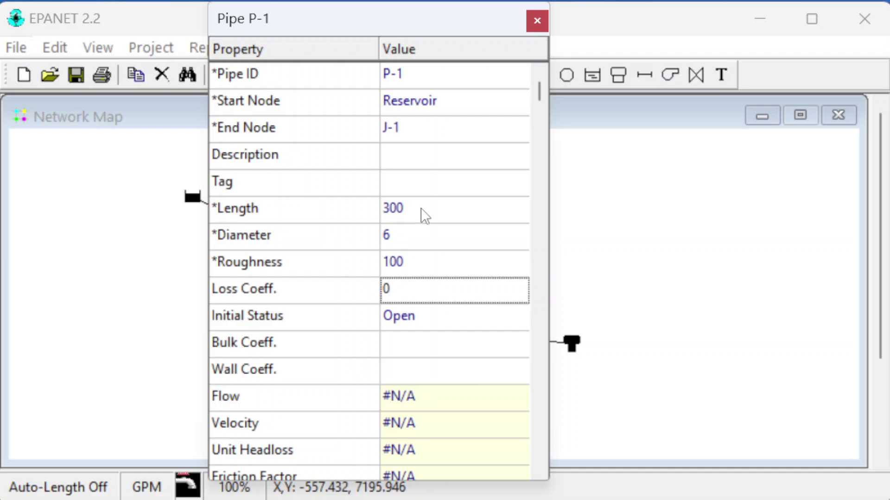
left_click(537, 20)
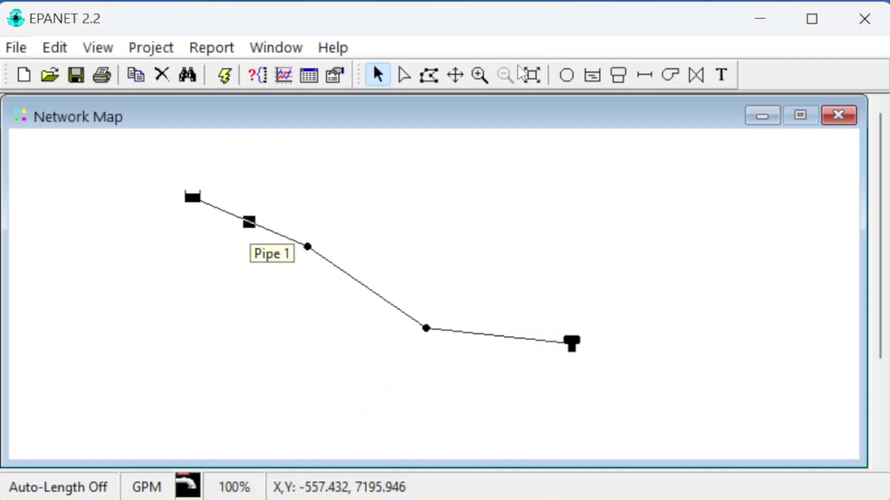
Step: Open the properties of the pipe between J-1 and J-2 and set its ID to P-2
double_click(341, 272)
left_click(414, 78)
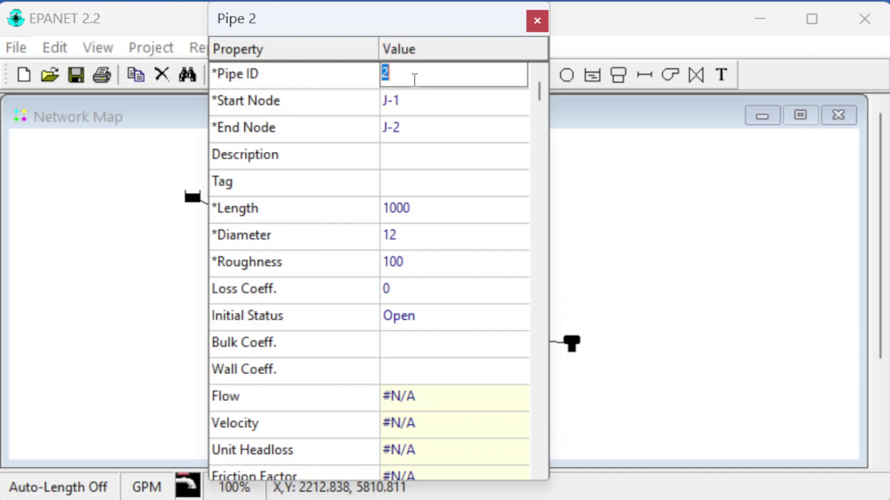
type("P-2")
key("Return")
key("Down")
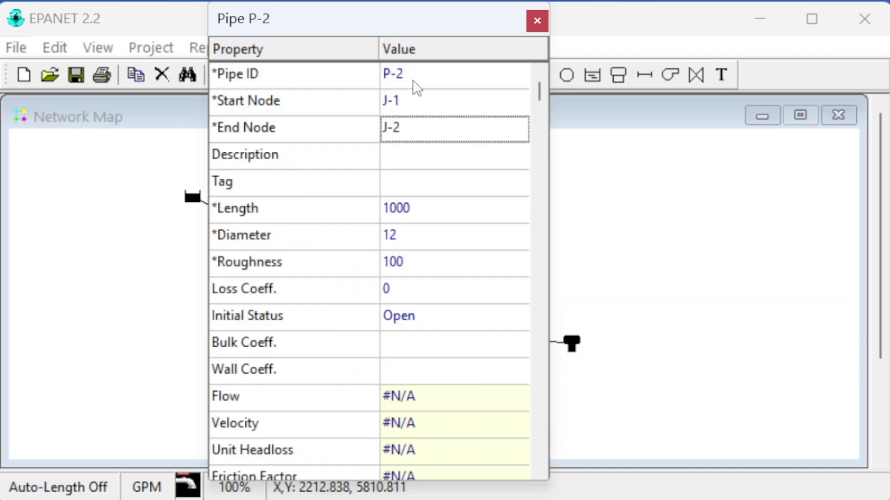
key("Down")
key("Up")
key("Up")
key("Down")
key("Up")
key("Down")
Step: Set pipe P-2's length to 200 and its diameter to 6, and close its properties
left_click(404, 210)
left_click(405, 211)
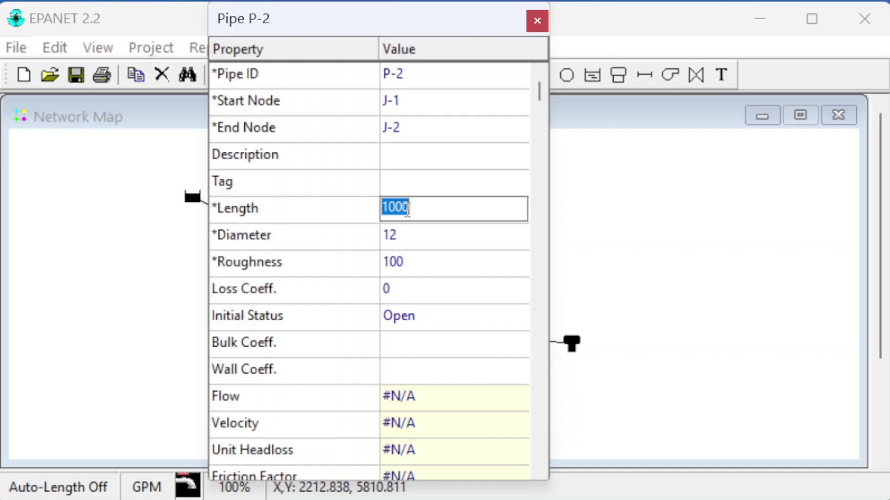
type("200")
key("Return")
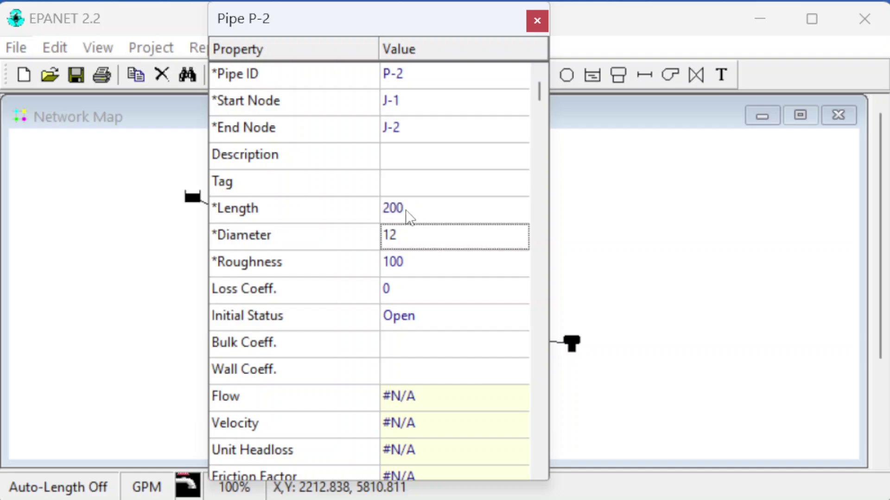
type("6")
key("Return")
key("Return")
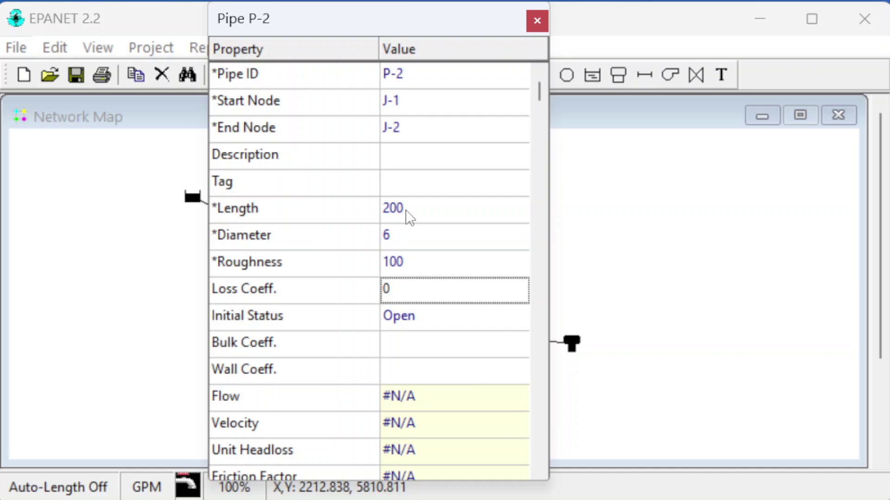
left_click(533, 20)
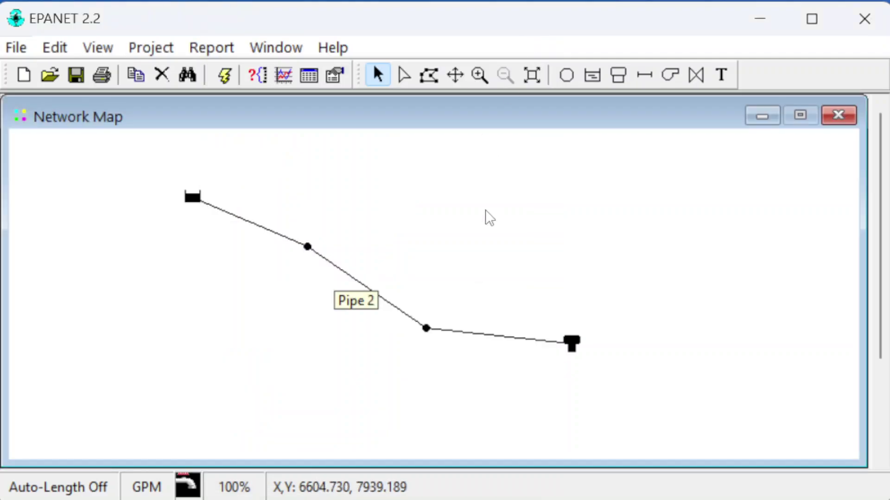
Step: Open the properties of the pipe between J-2 and the tank and set its ID to P-3
double_click(485, 331)
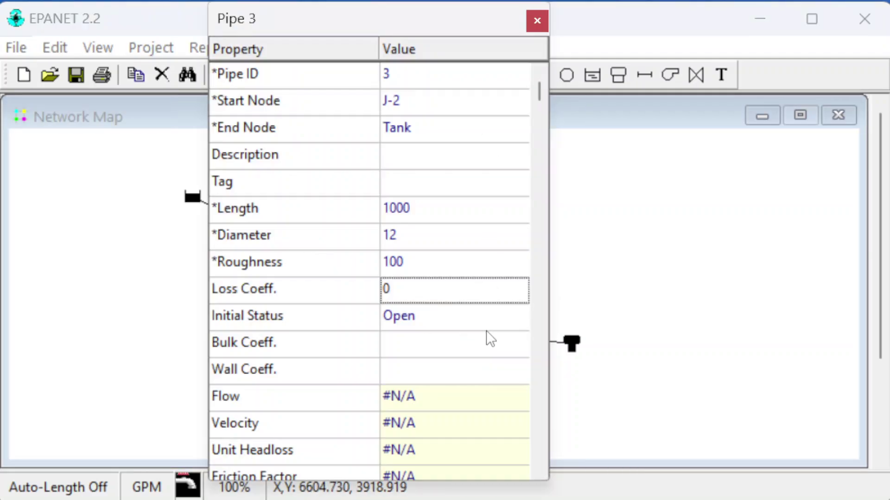
left_click(415, 76)
type("P-3")
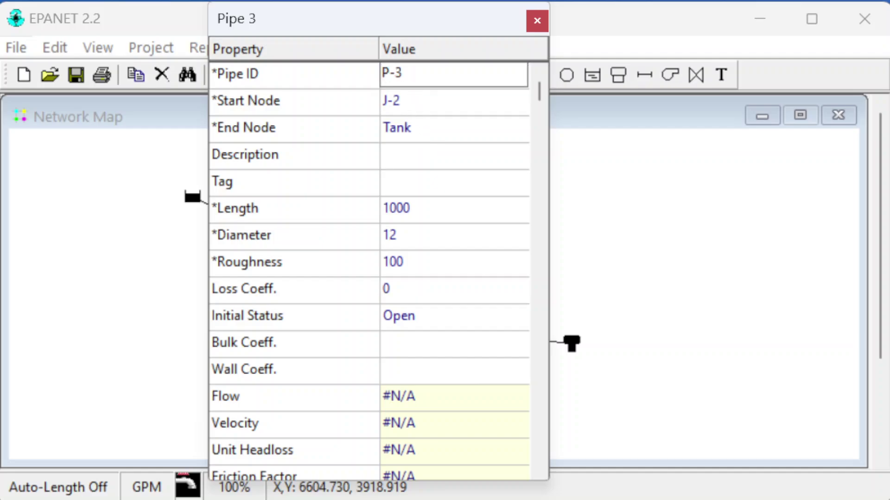
key("Return")
key("Return")
key("Return")
key("Return")
key("Return")
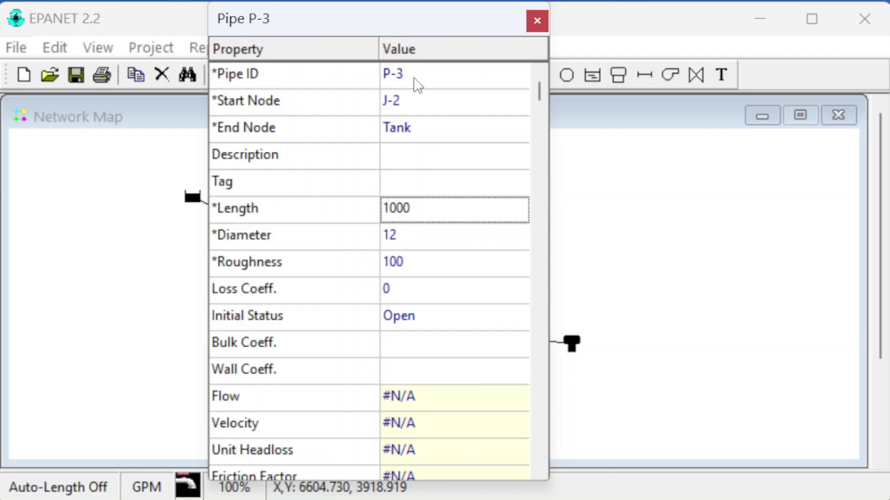
Step: Set pipe P-3's length to 300 and its diameter to 6, and close its properties
type("300")
key("Return")
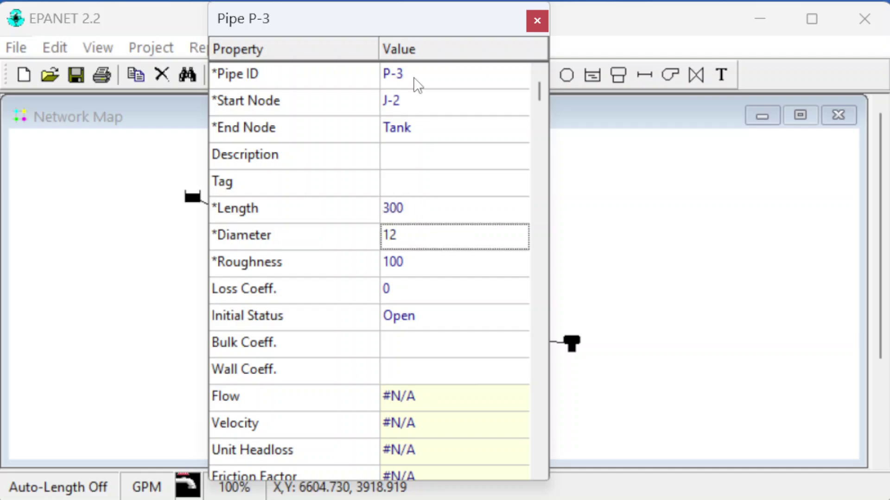
type("6")
key("Return")
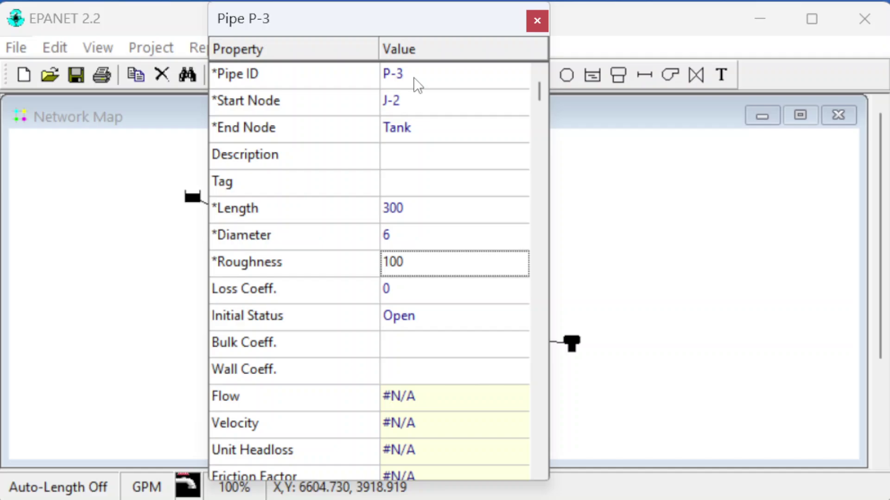
key("Return")
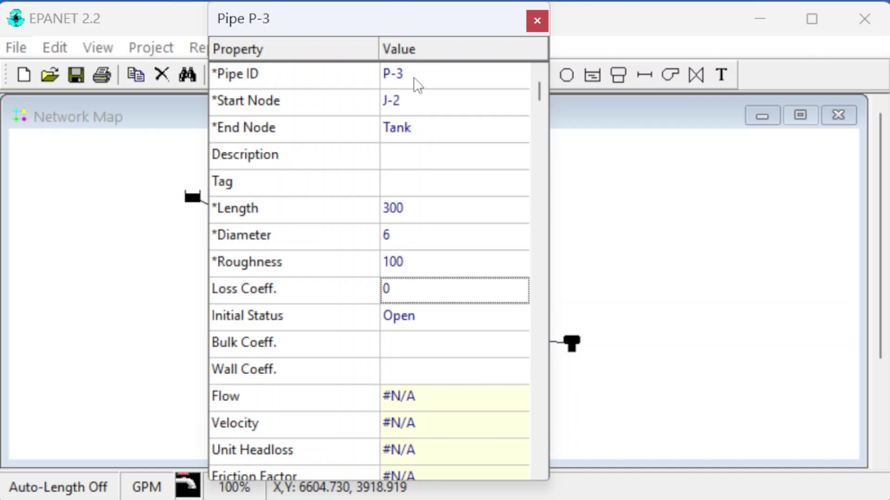
left_click(537, 20)
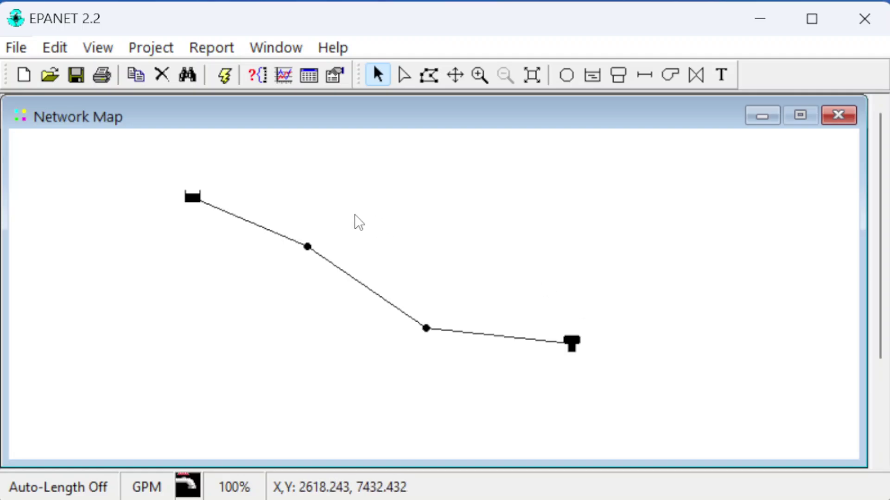
Step: Examine the map options for labels, links, nodes and symbols without changing any of them
left_click(98, 47)
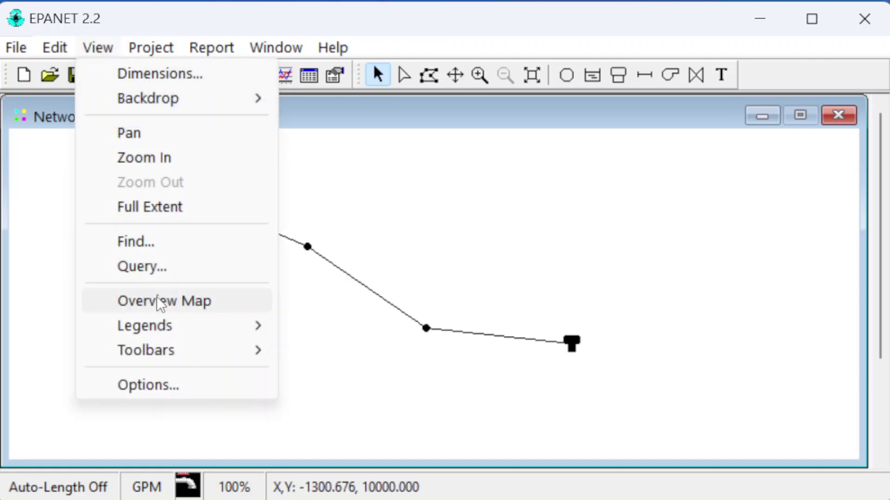
mouse_move(152, 325)
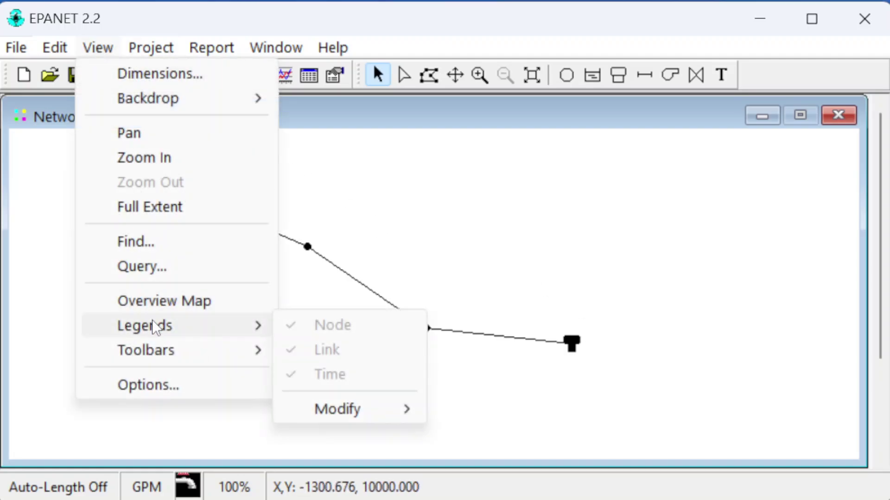
left_click(153, 384)
left_click(307, 204)
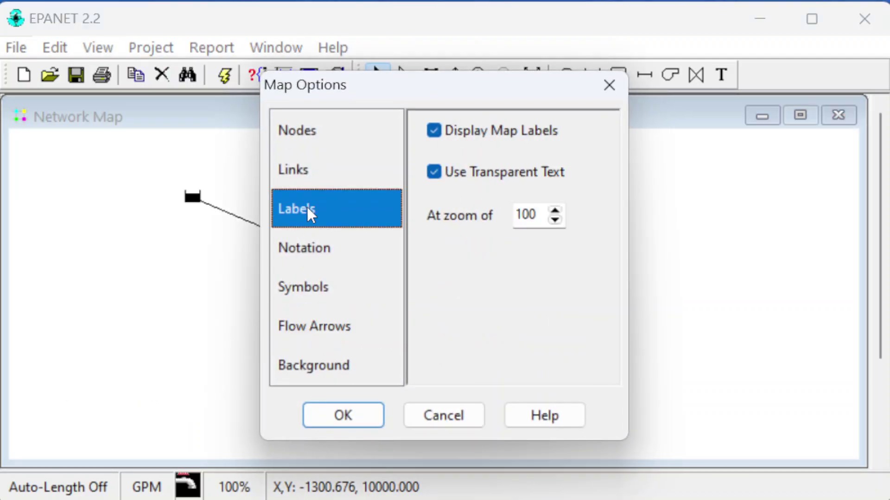
left_click(308, 175)
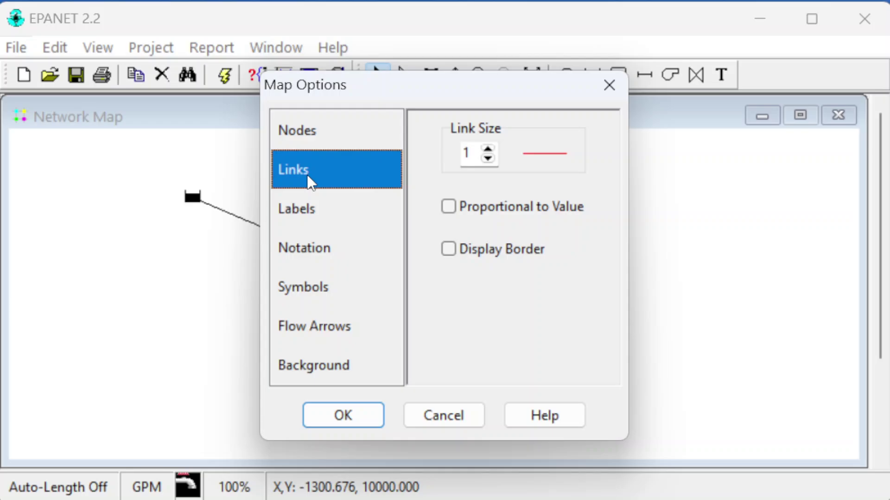
left_click(308, 135)
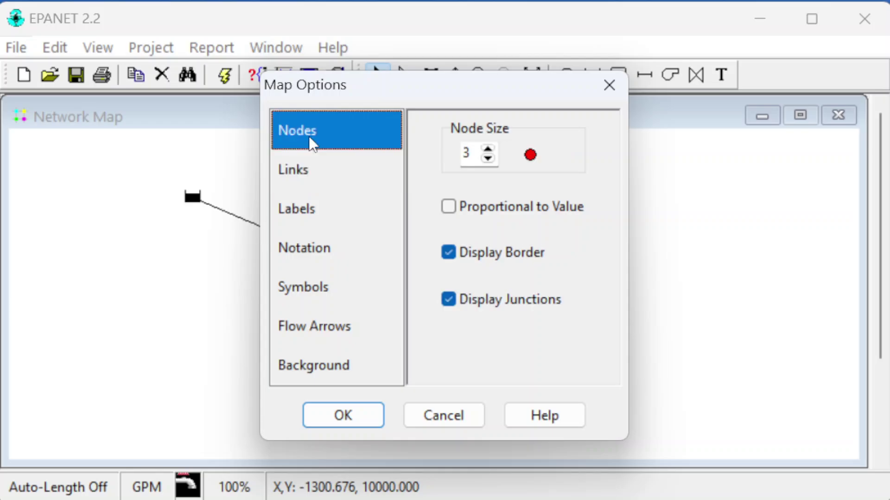
left_click(309, 292)
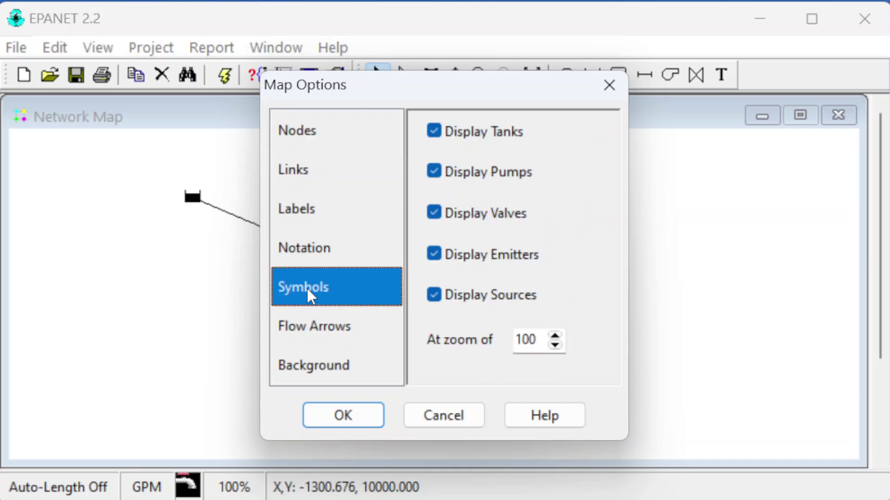
left_click(343, 415)
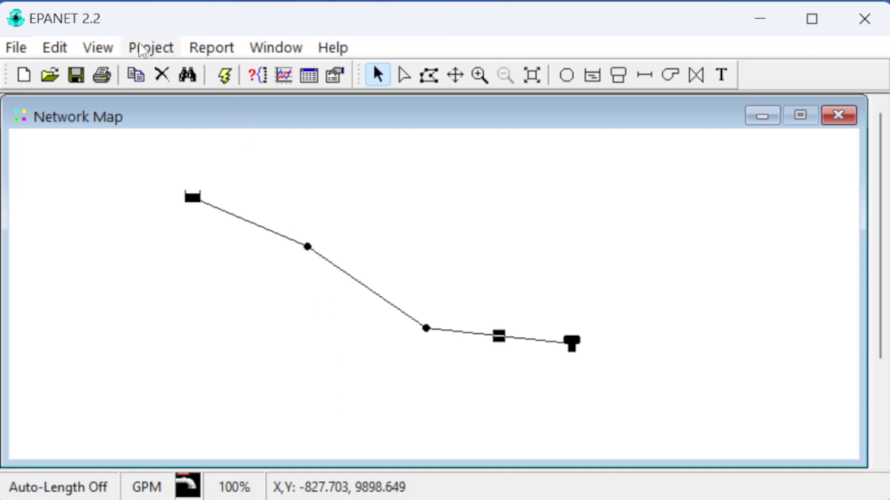
left_click(95, 48)
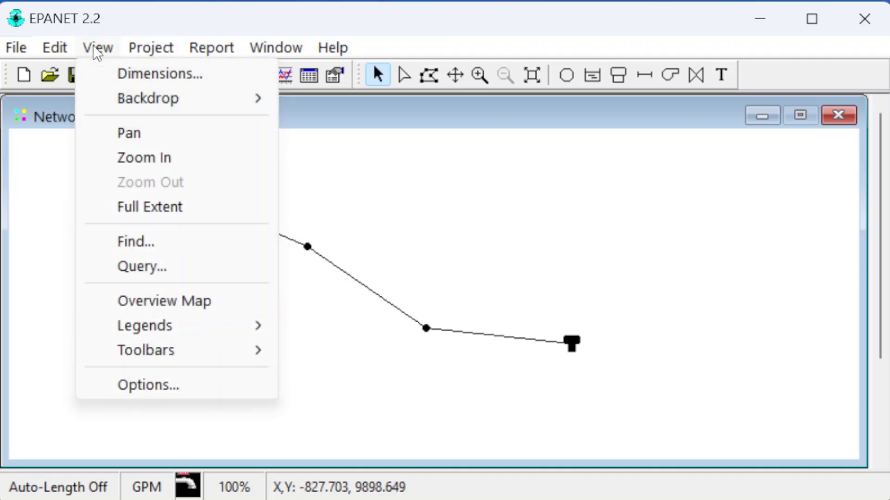
left_click(135, 386)
left_click(299, 211)
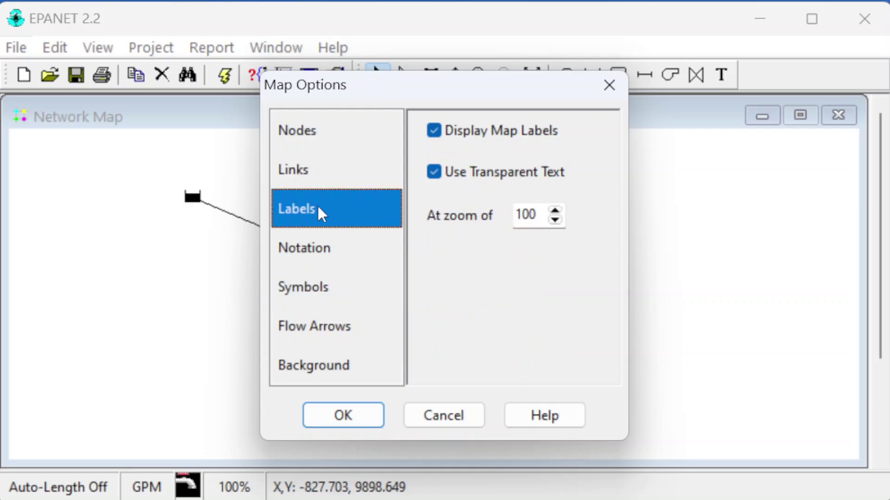
left_click(606, 91)
Step: Place the text label "Our Pipe Network" on the map, in the empty area above the pipes
left_click(721, 74)
left_click(406, 195)
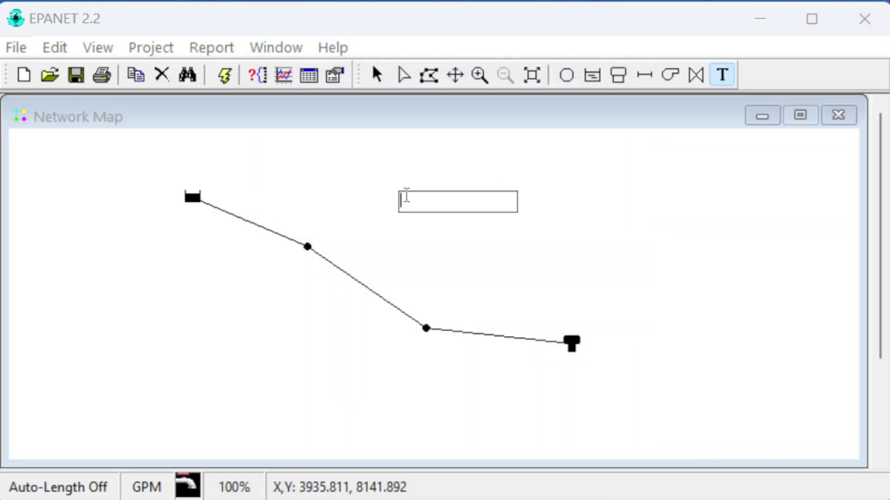
type("Our Pipe Ne")
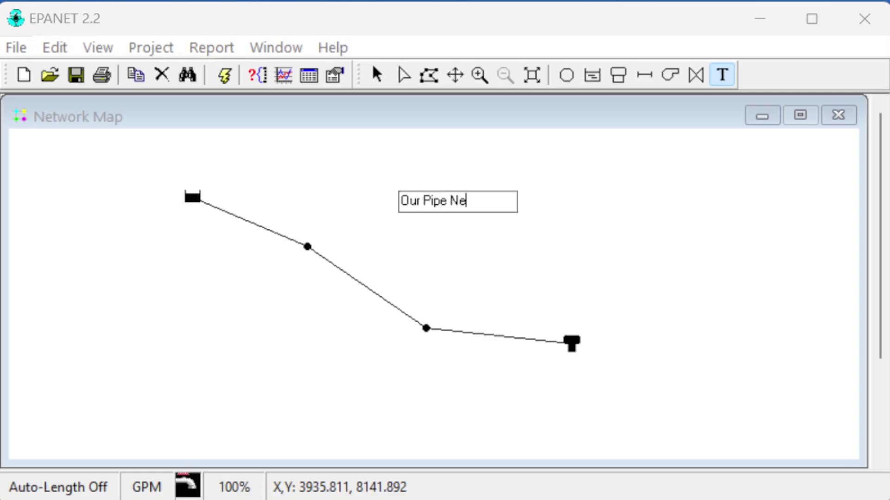
type("twork")
key("Return")
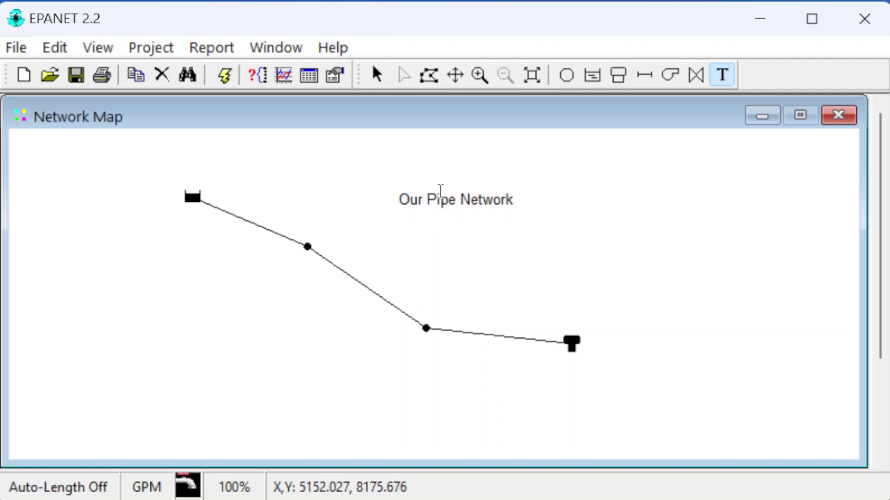
Step: Set the zoom level for displaying map labels to 50 and apply the map options
left_click(92, 49)
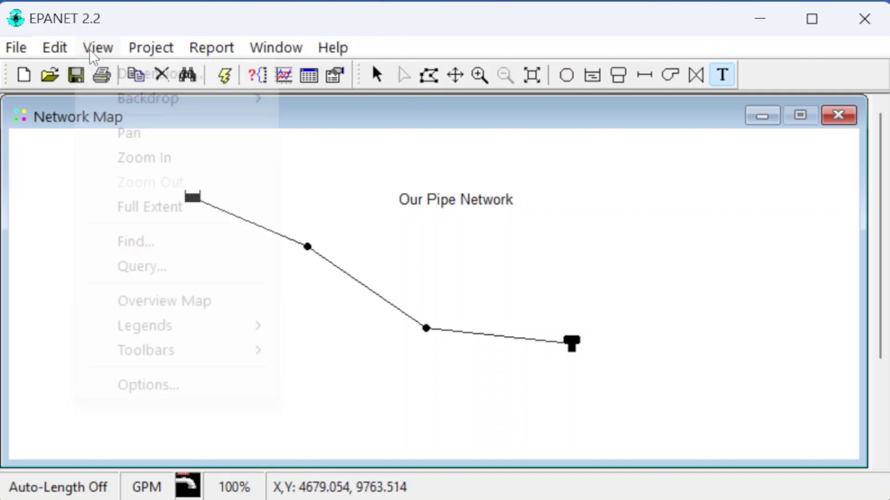
left_click(148, 385)
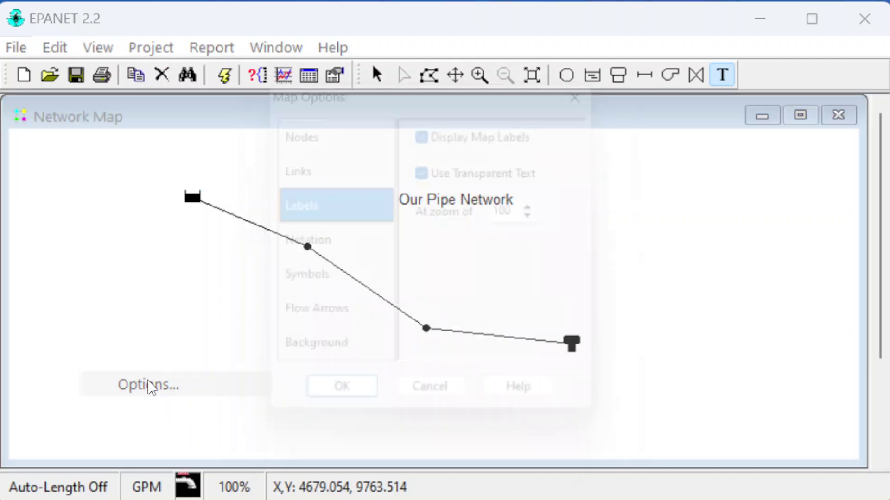
left_click_drag(471, 96, 226, 74)
left_click(310, 196)
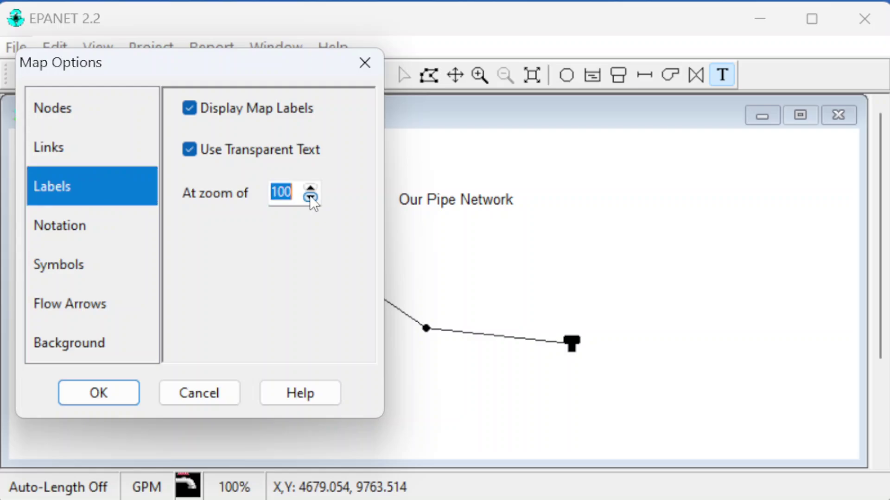
type("50")
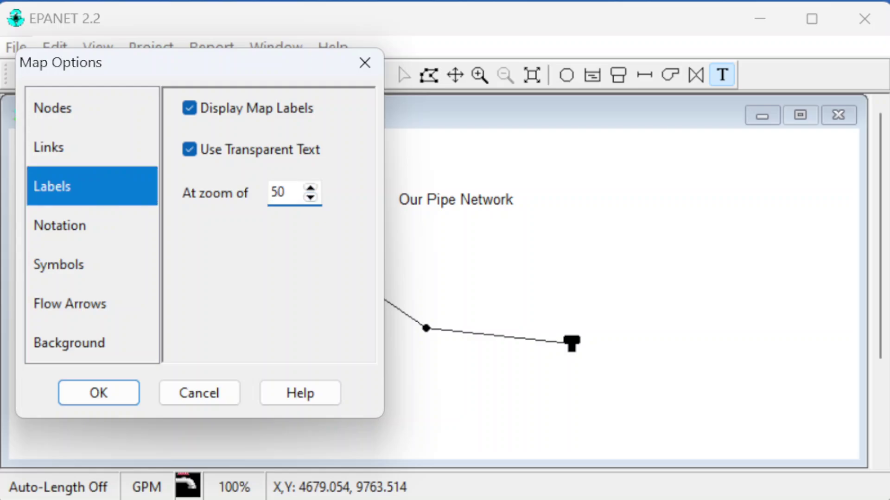
left_click(86, 227)
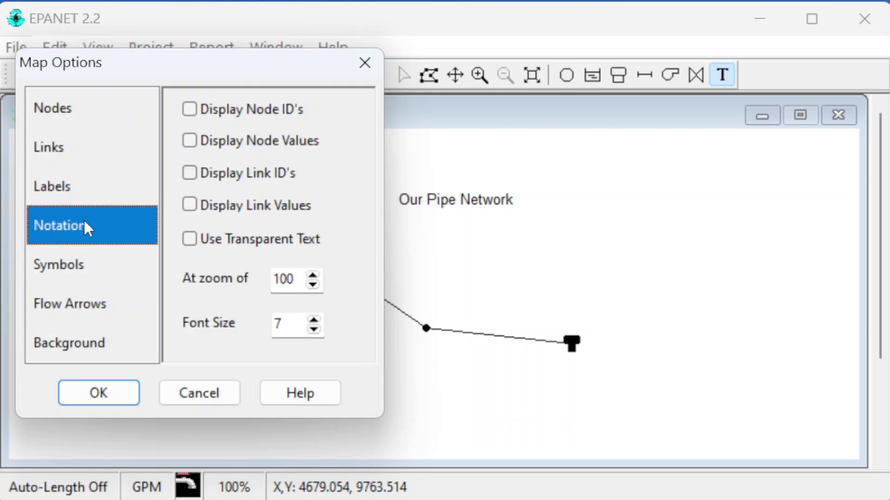
left_click(98, 393)
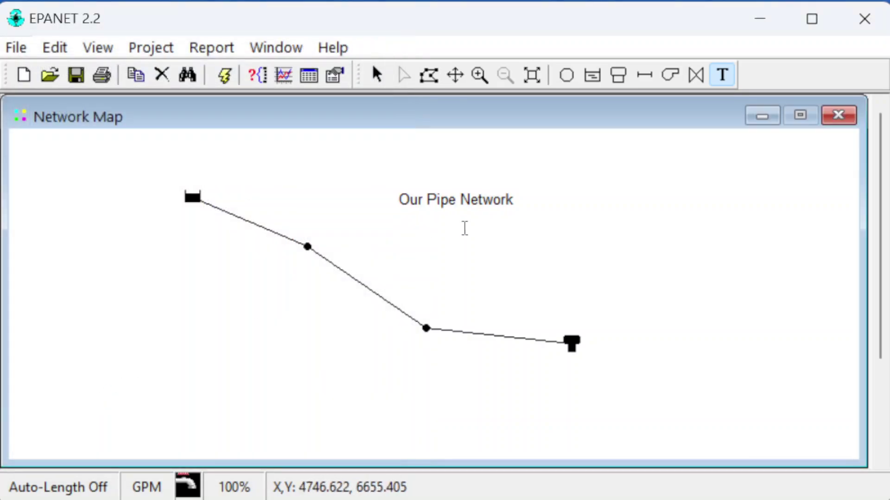
left_click(485, 200)
left_click(473, 194)
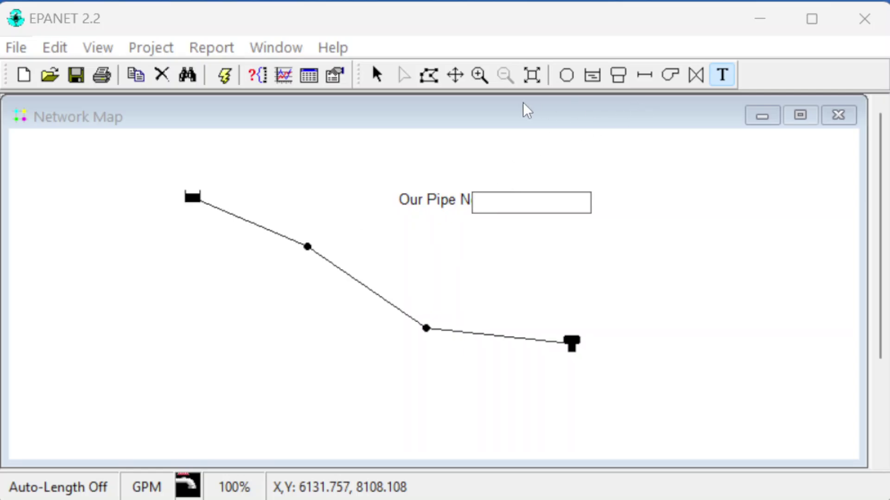
left_click(412, 117)
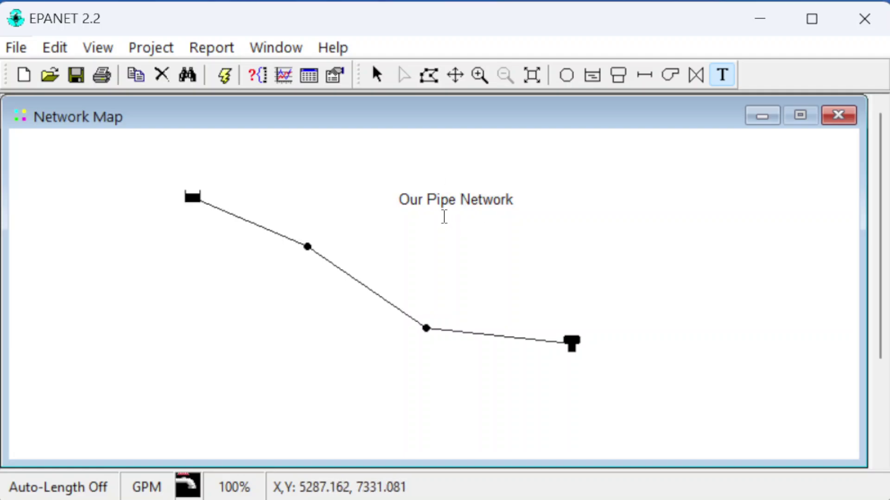
Step: Select the pipe between the reservoir and J-1, and examine the map's notation and symbol options
left_click(377, 74)
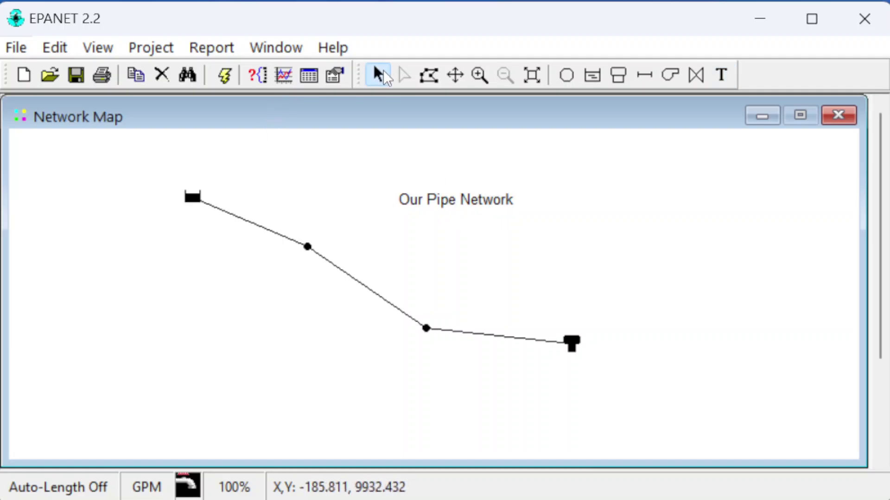
left_click(226, 211)
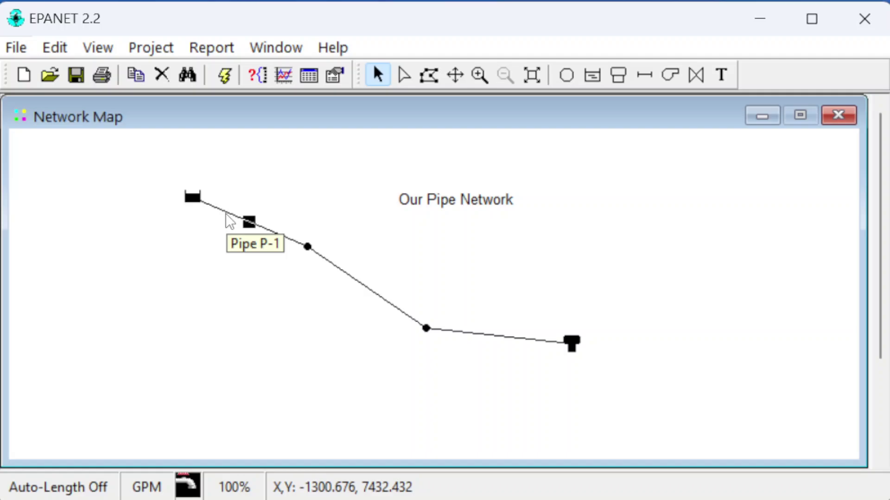
left_click(93, 49)
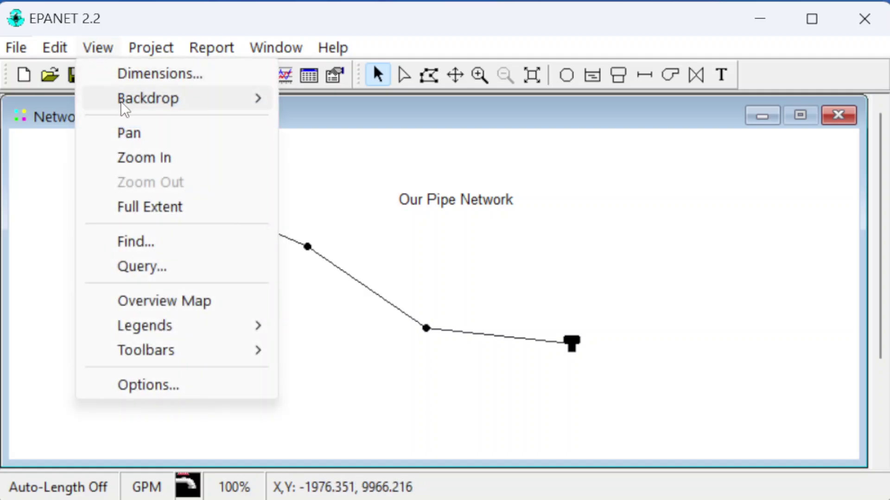
left_click(143, 385)
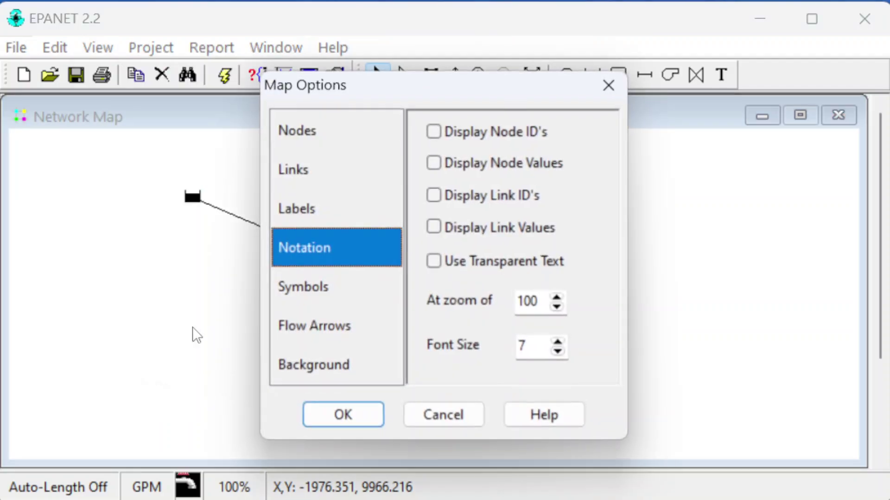
left_click(315, 287)
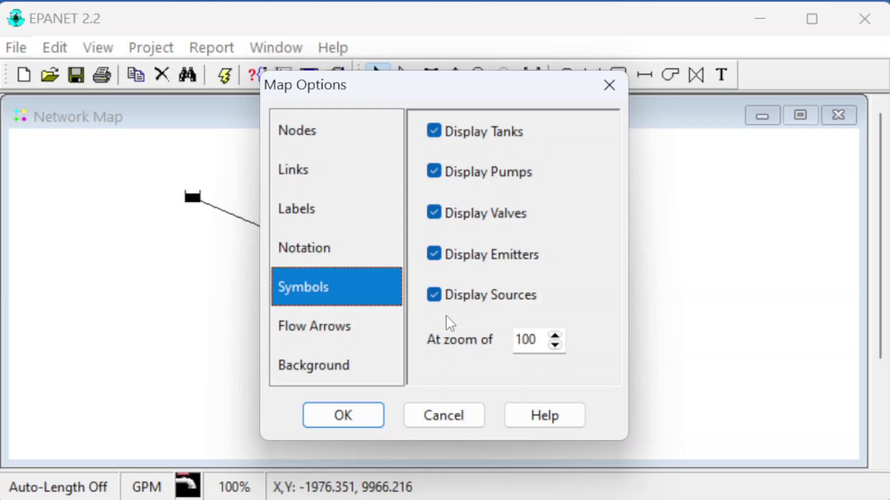
left_click(339, 415)
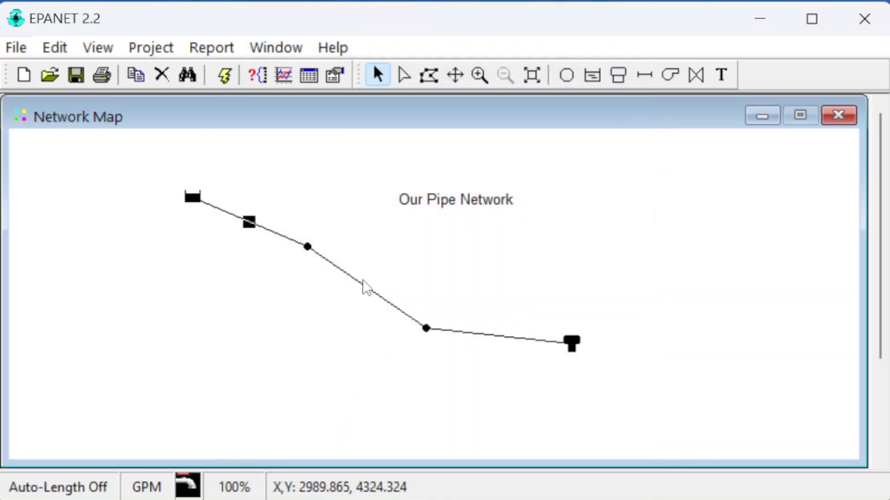
Step: Run the hydraulic simulation of the network and dismiss the run status
left_click(224, 74)
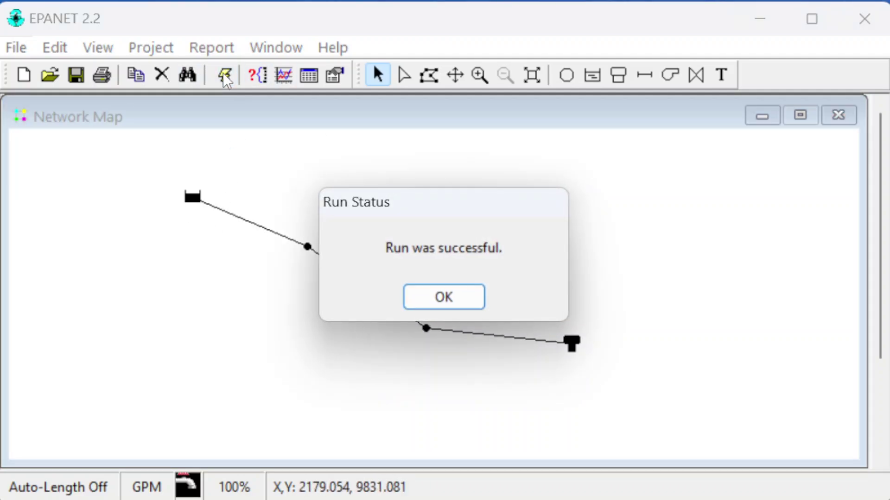
left_click(429, 302)
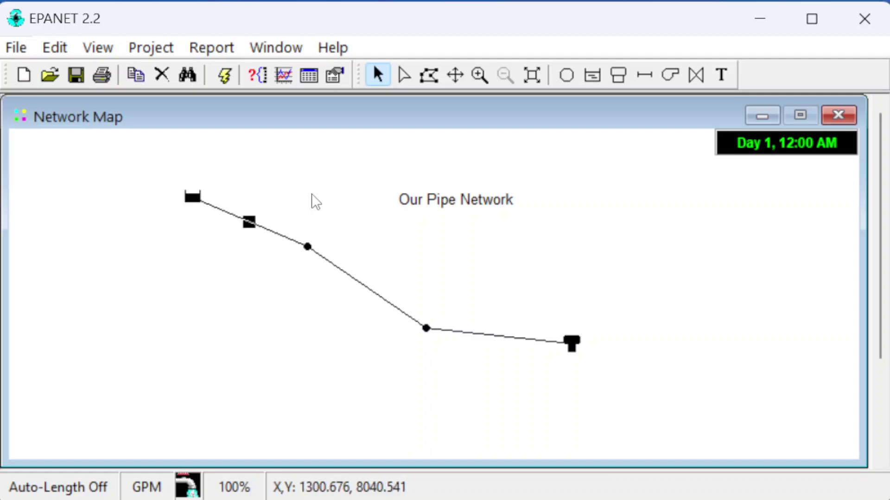
Step: Check the computed flow, velocity and headloss in the properties of pipes P-1 and P-2, closing each
double_click(235, 221)
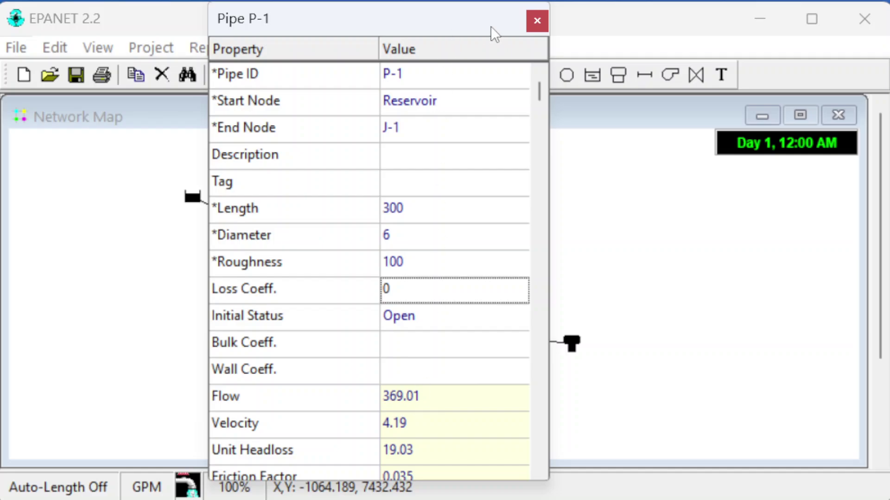
left_click(538, 29)
double_click(366, 292)
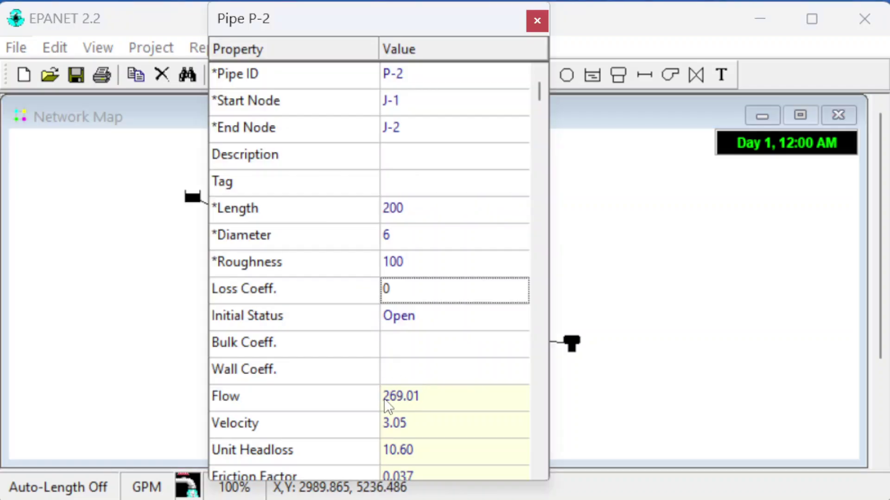
left_click(537, 22)
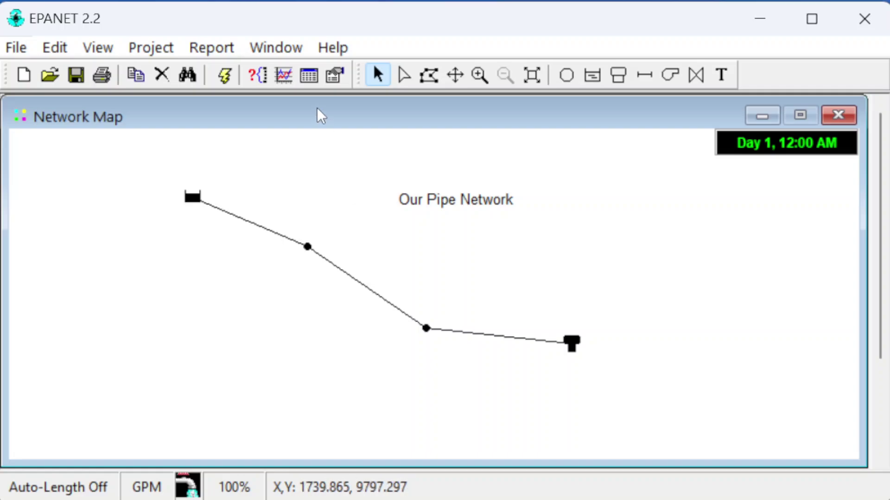
Step: Set up a results table of the network links with the Length and Diameter columns added
left_click(310, 77)
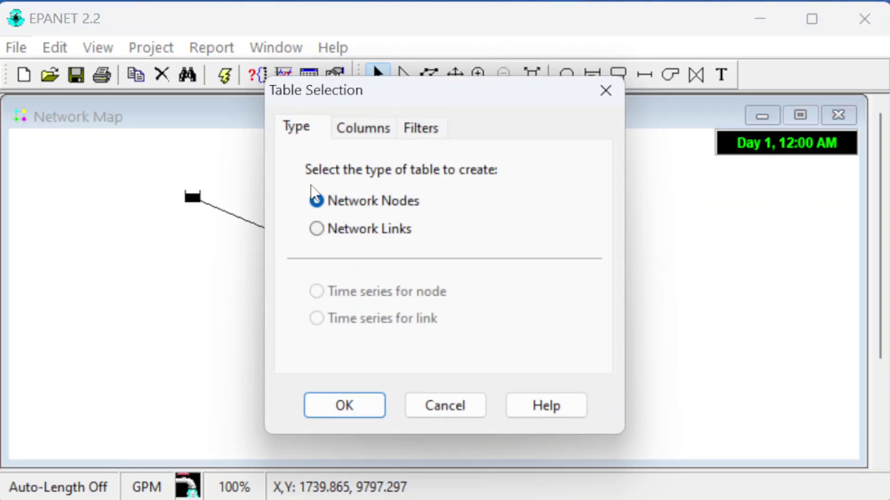
left_click(356, 228)
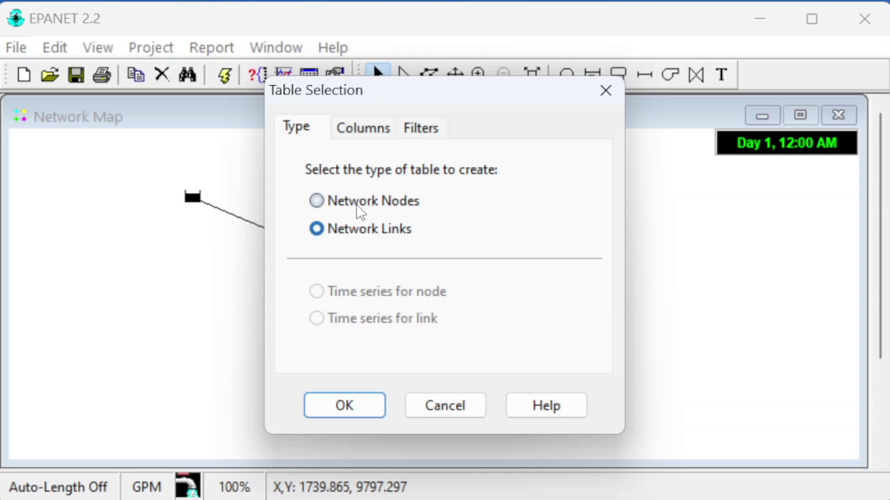
left_click(370, 132)
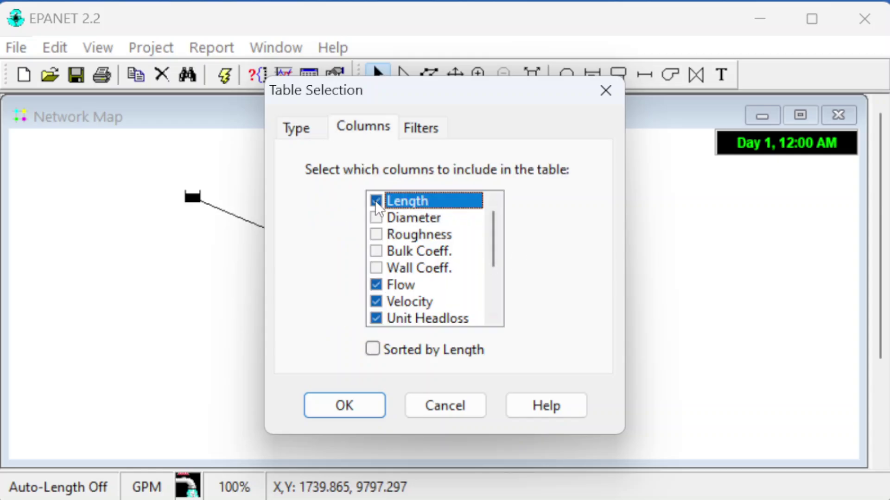
left_click(373, 218)
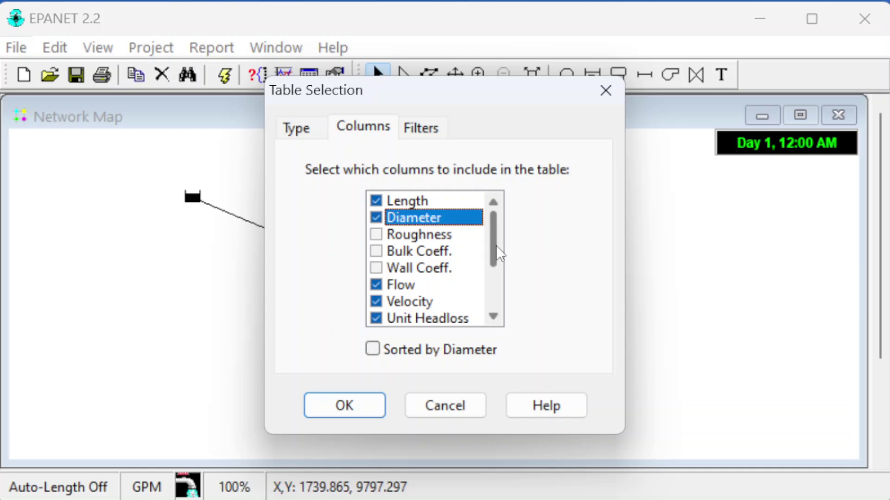
Step: Exclude Friction Factor, Reaction Rate, Quality and Status from the links table, generate it to review the pipe results, and close it
left_click_drag(493, 246, 493, 296)
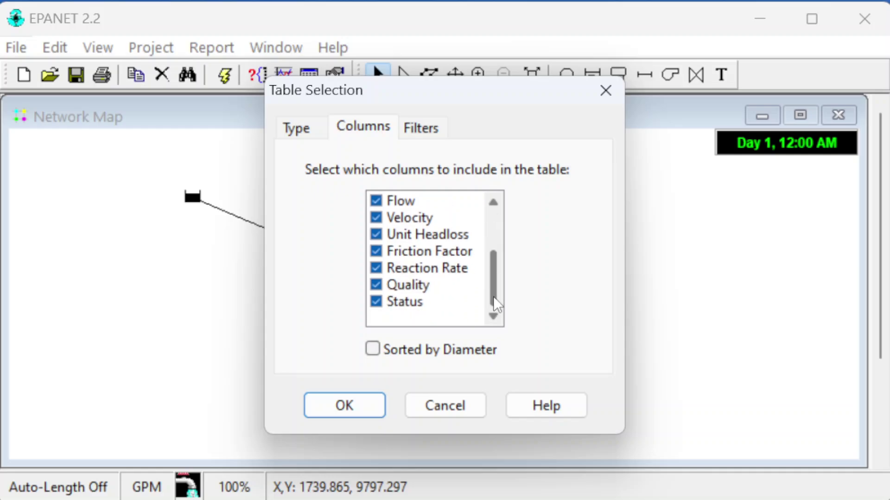
left_click(377, 256)
left_click(376, 267)
left_click(375, 285)
left_click(376, 302)
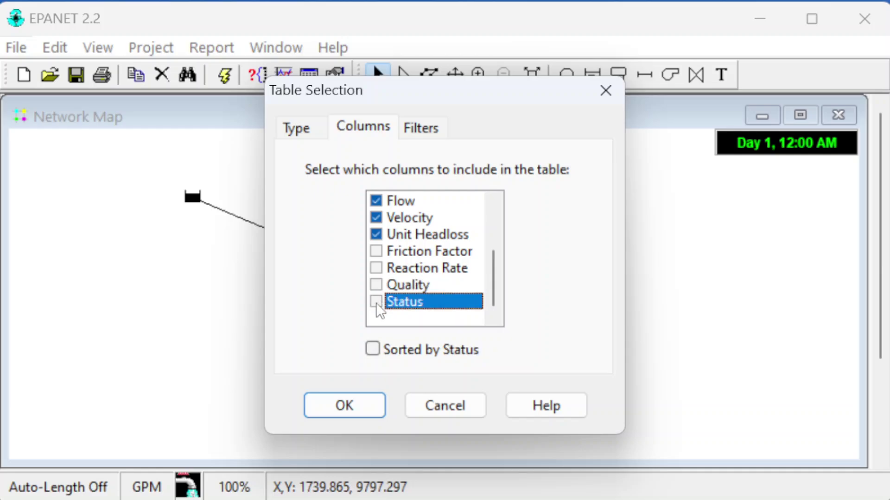
left_click(338, 408)
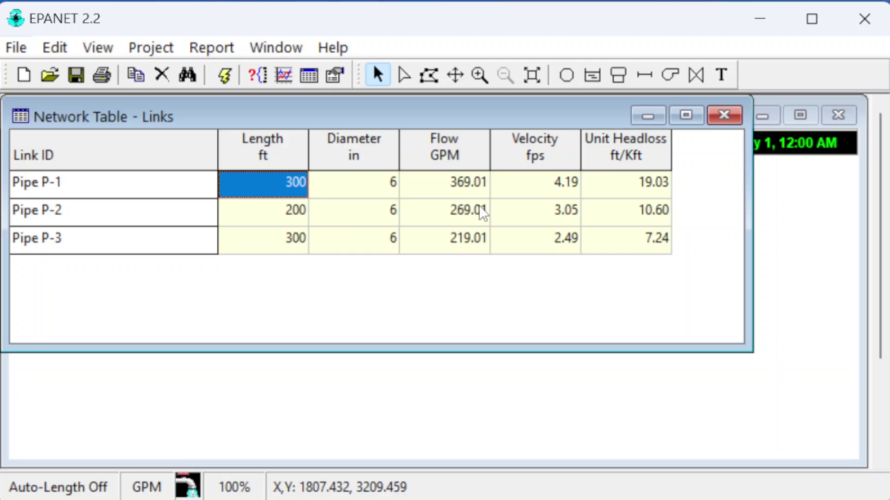
left_click(722, 115)
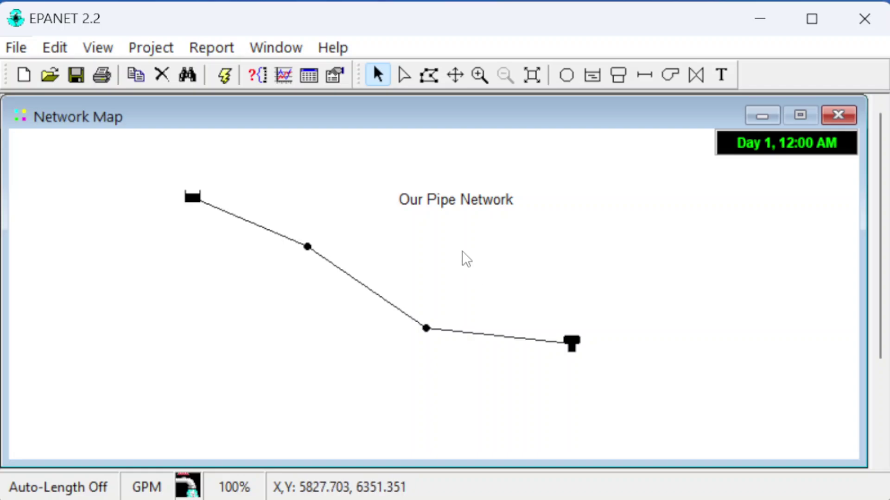
Step: Show flow direction arrows on the map by setting the flow arrow style to Filled
left_click(90, 47)
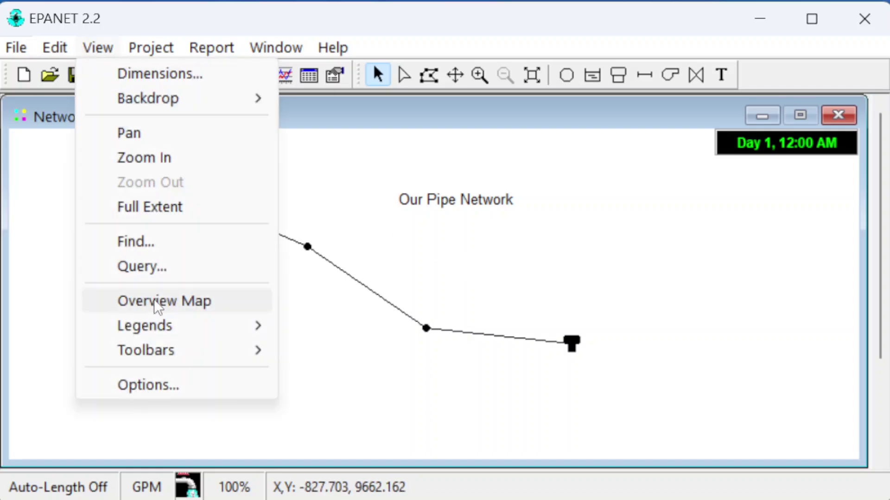
left_click(155, 384)
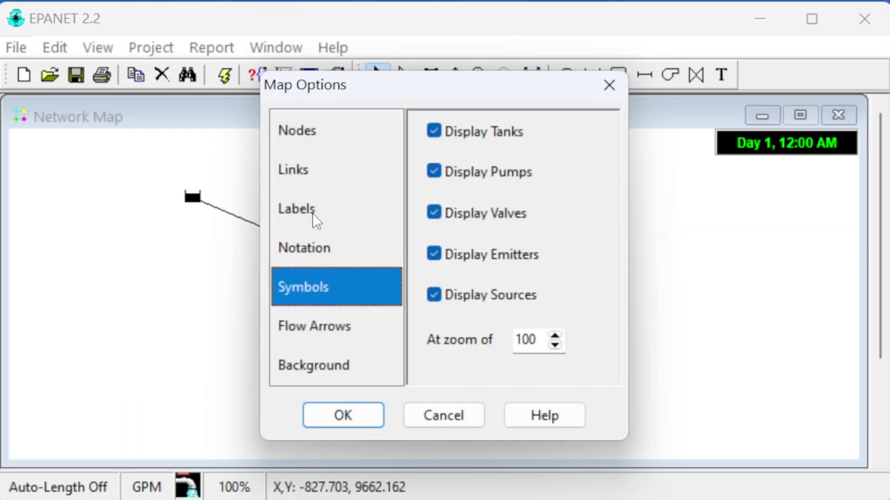
left_click(315, 333)
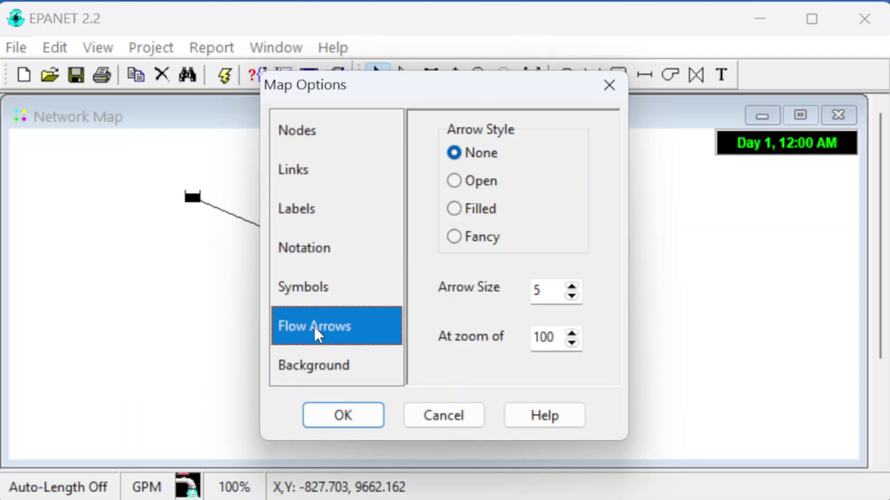
left_click(455, 207)
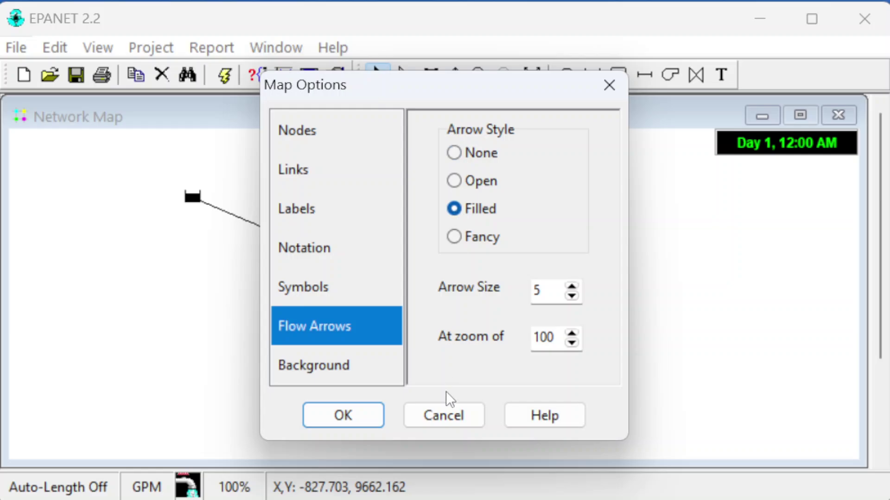
left_click(340, 425)
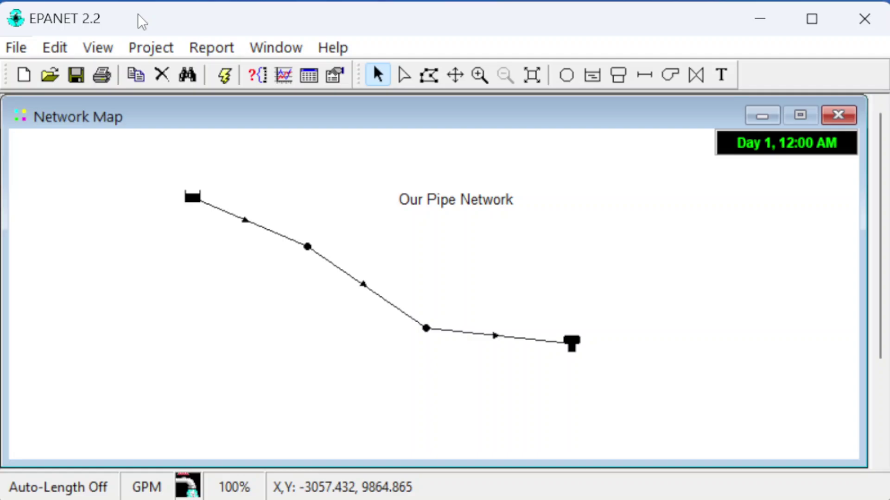
Step: Save the project as a network file named simple_network in the EPANET Projects folder
left_click(22, 46)
left_click(60, 148)
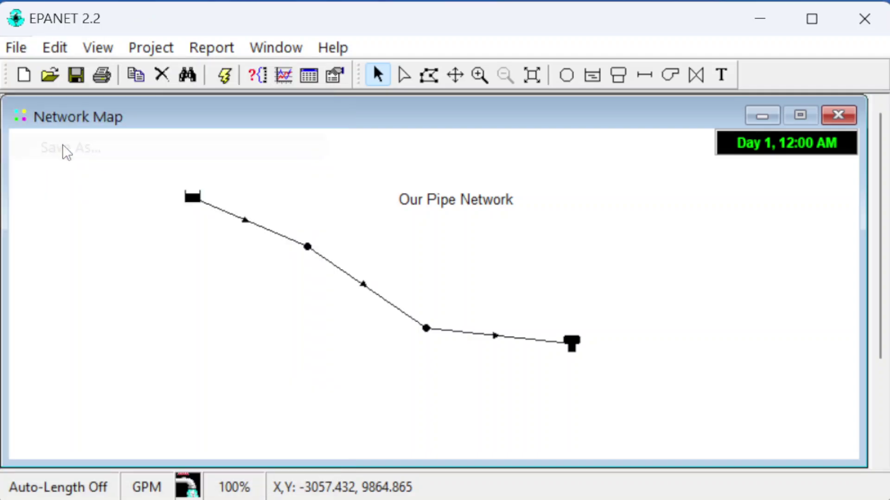
left_click_drag(275, 170, 562, 40)
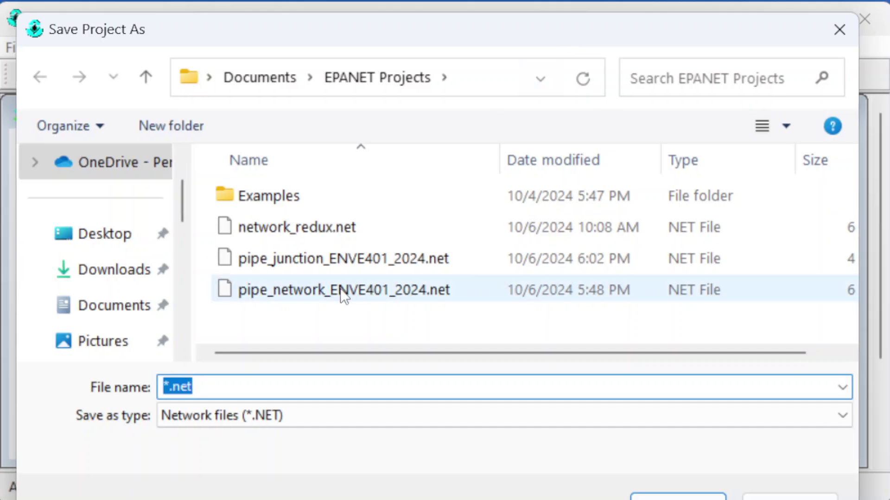
type("simpl")
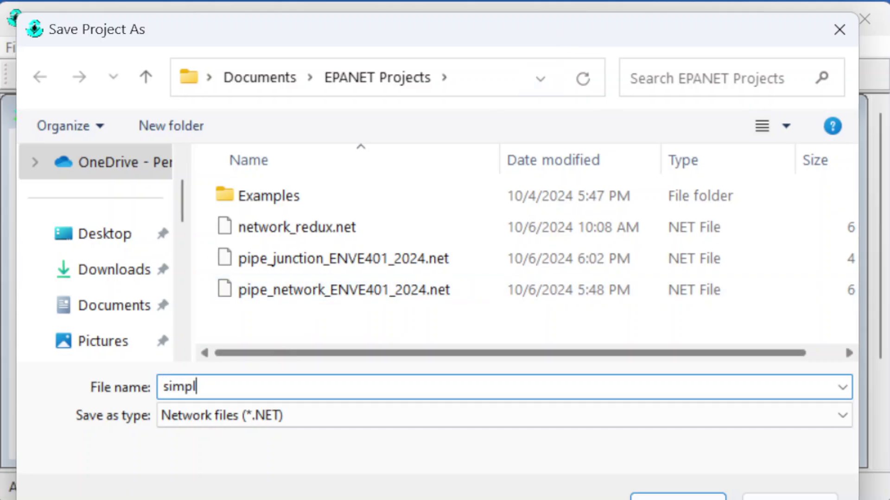
type("e_network")
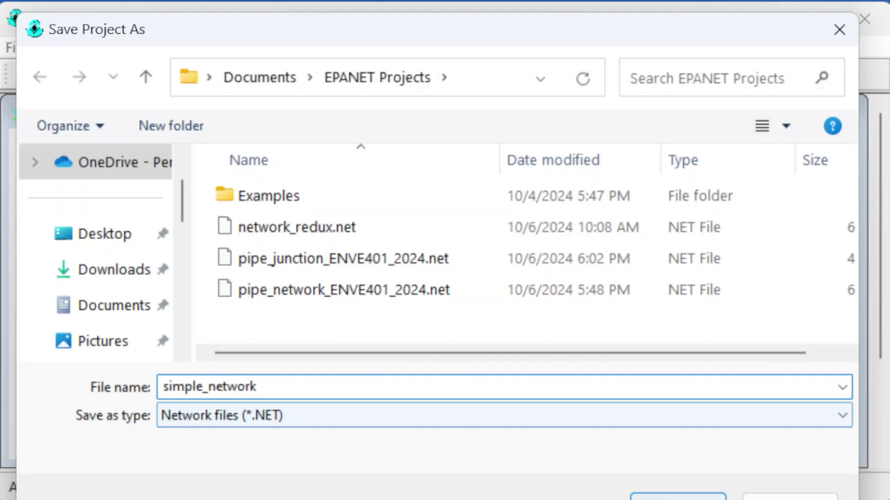
key("Return")
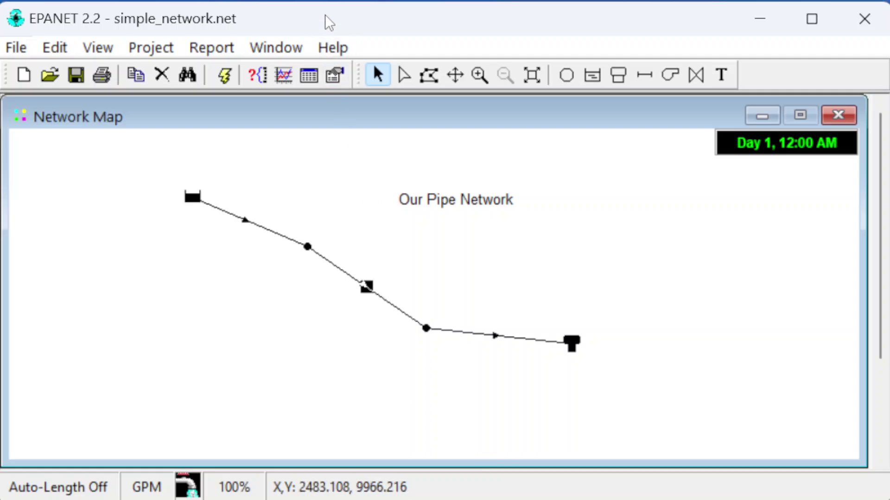
Step: Generate a results table of the network nodes to review demand, head and pressure, and close it
left_click(213, 48)
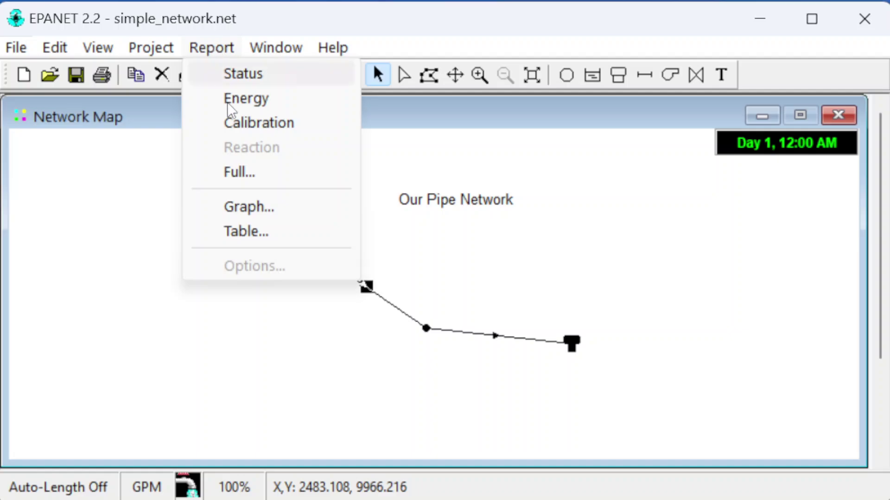
left_click(245, 233)
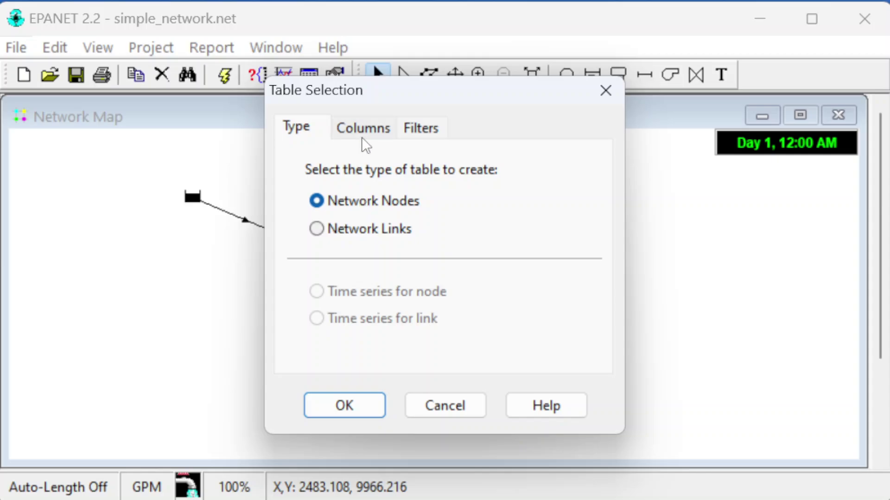
left_click(344, 405)
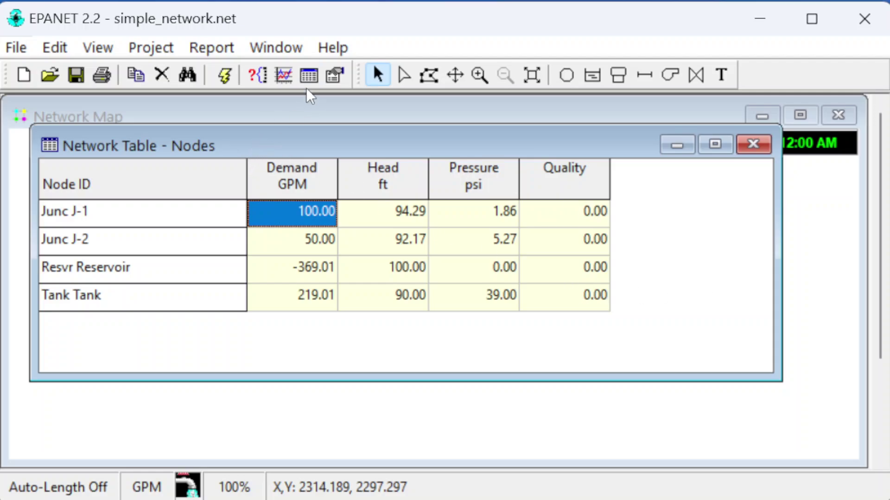
left_click(753, 144)
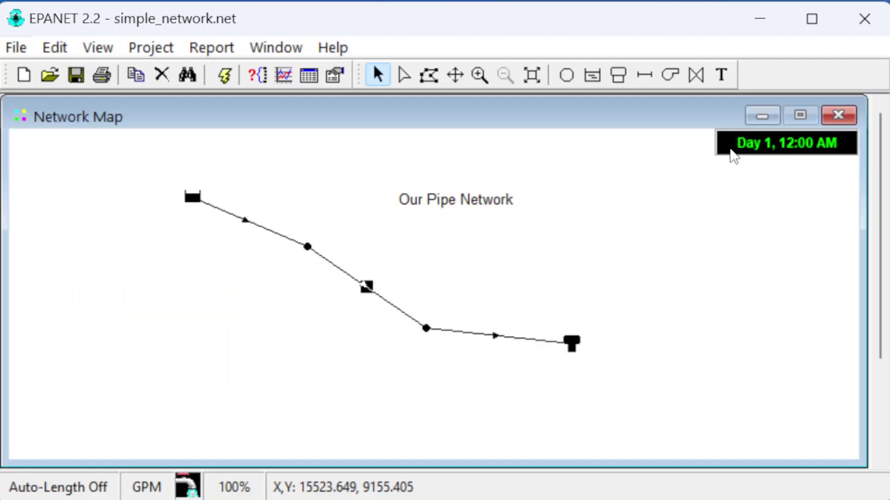
Step: Generate the full report as a report file (*.RPT) named simple_network
left_click(211, 47)
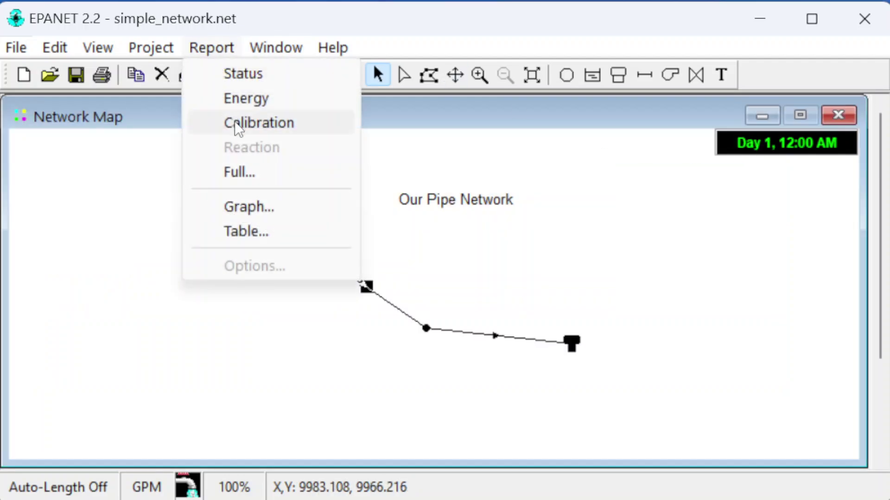
left_click(249, 175)
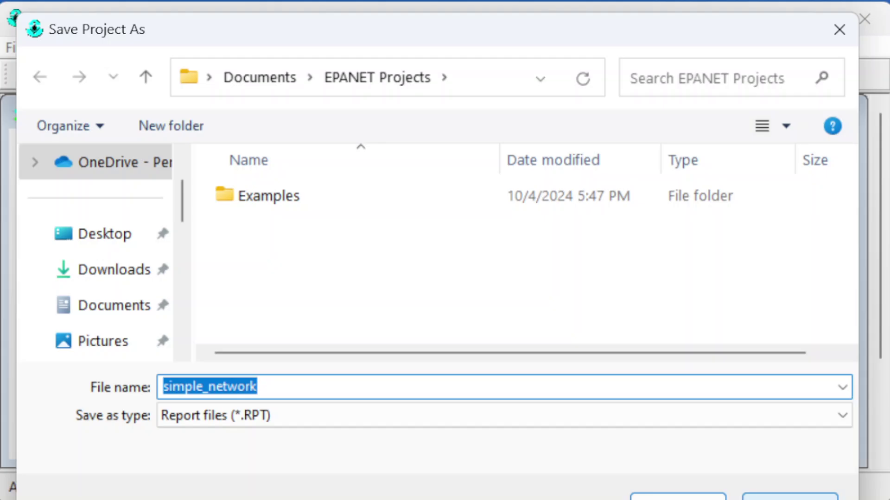
key("Return")
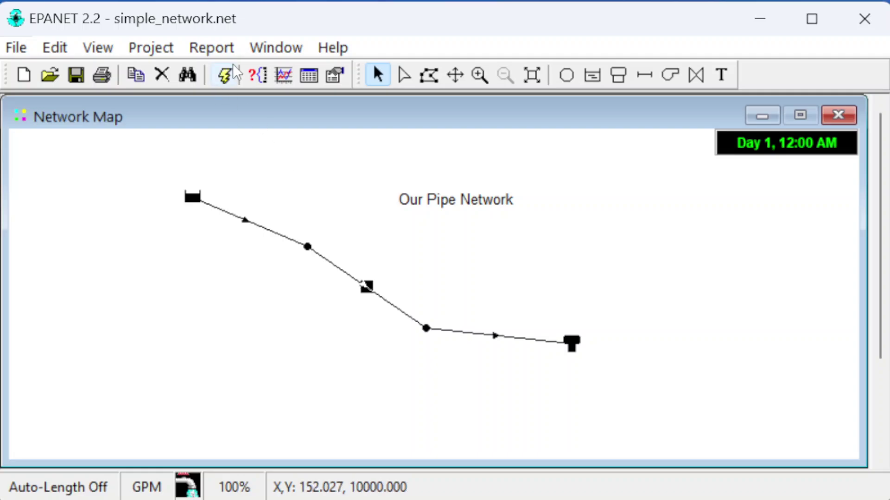
Step: Look over the time series graph parameters for link P-2 and the table type options, closing both dialogs without creating anything
left_click(220, 48)
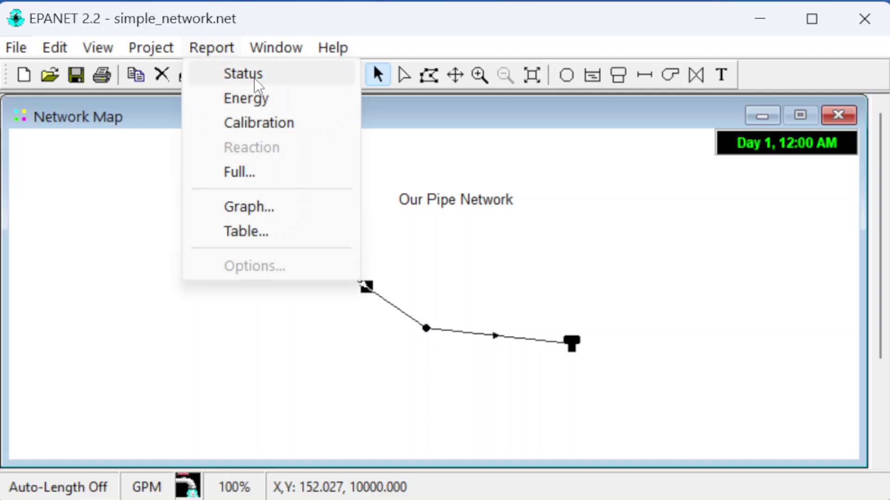
left_click(248, 206)
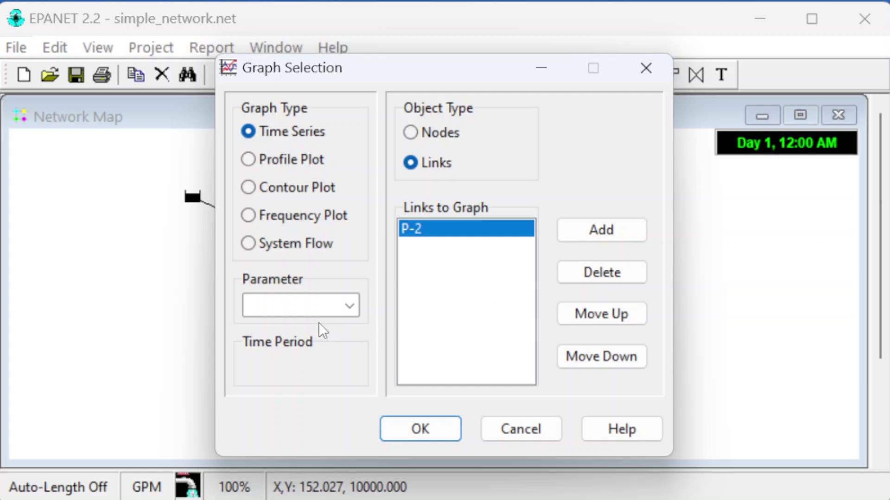
left_click(347, 306)
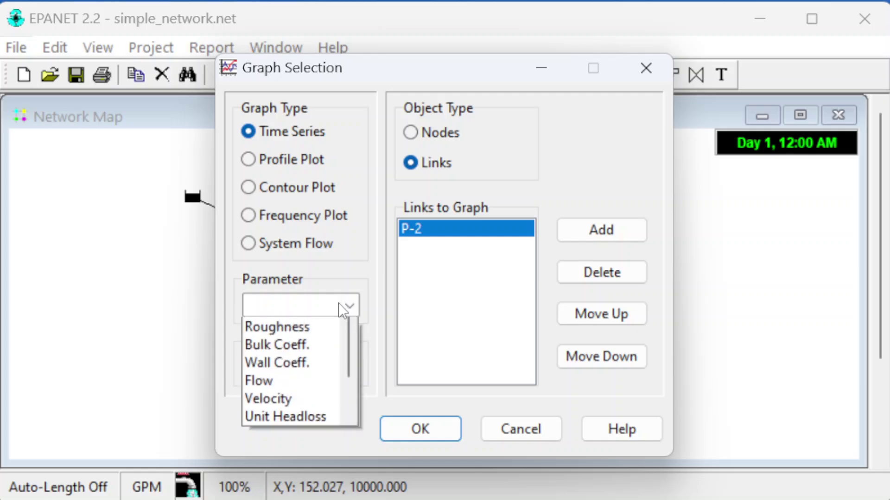
left_click(379, 297)
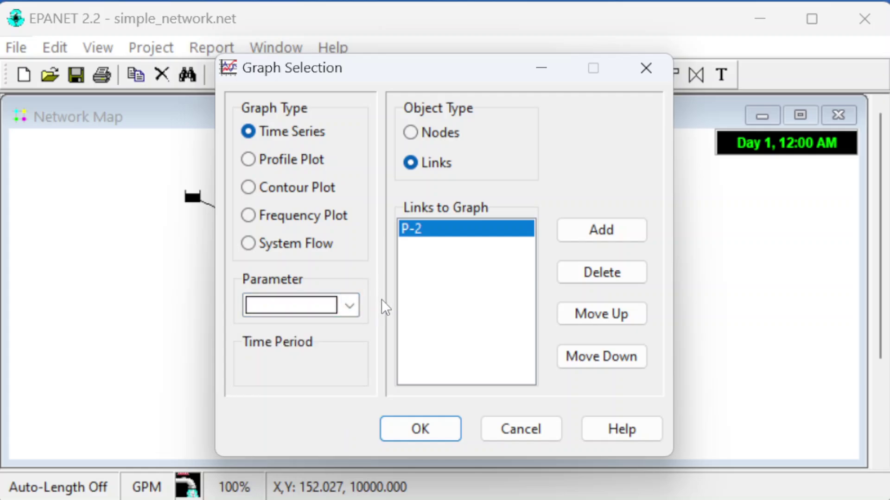
left_click(496, 427)
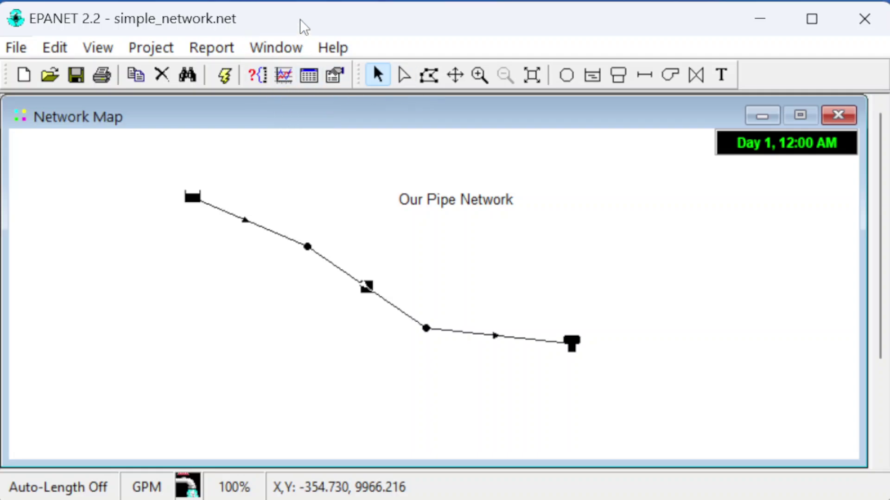
left_click(307, 79)
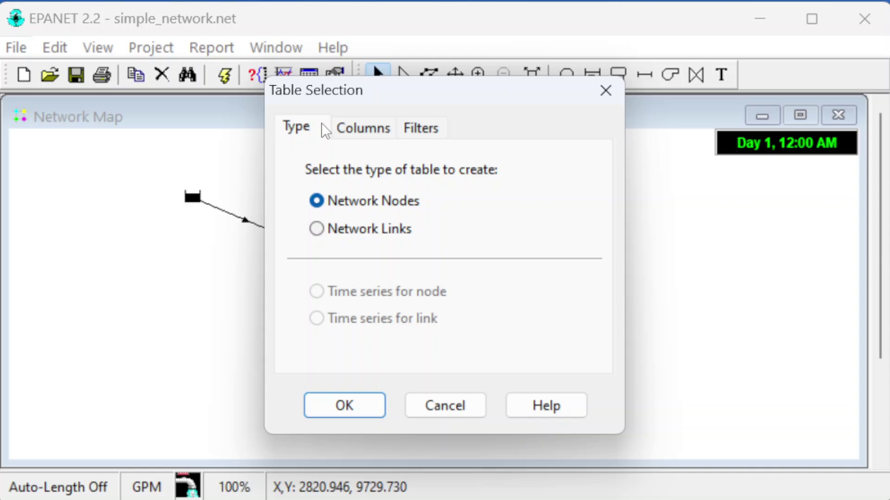
left_click(604, 90)
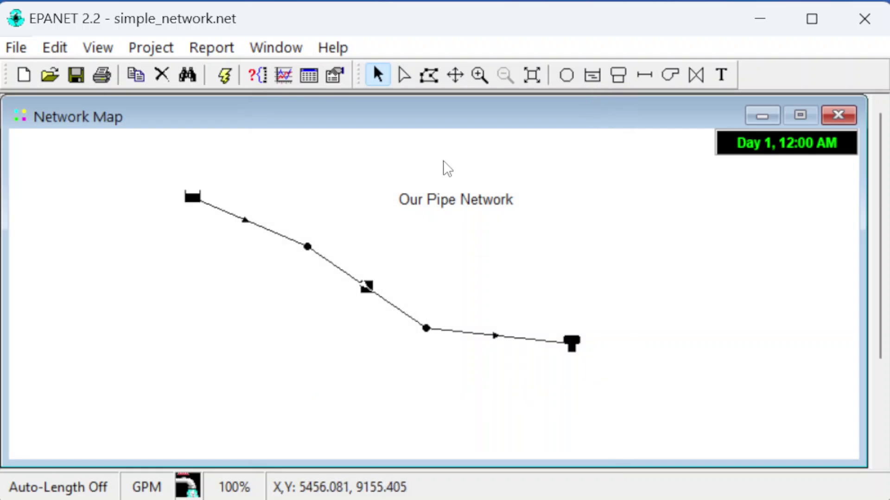